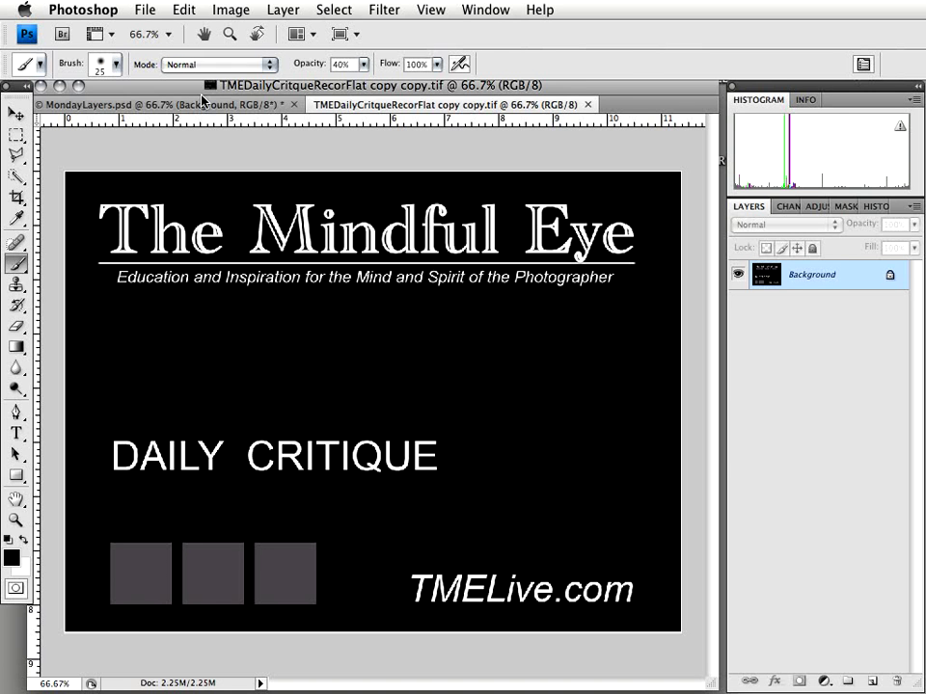
Switch from the TMEDaily title card to the MondayLayers.psd desert bush document.
left_click(202, 102)
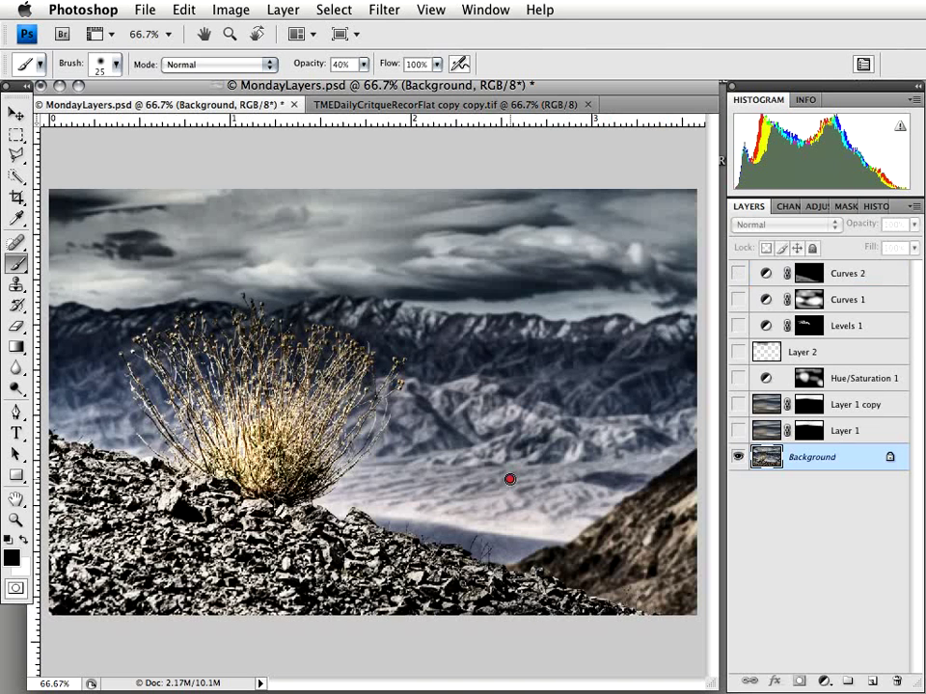
mouse_move(309, 513)
left_mouse_down()
mouse_move(582, 511)
mouse_move(628, 491)
left_mouse_up()
left_click_drag(513, 388, 589, 254)
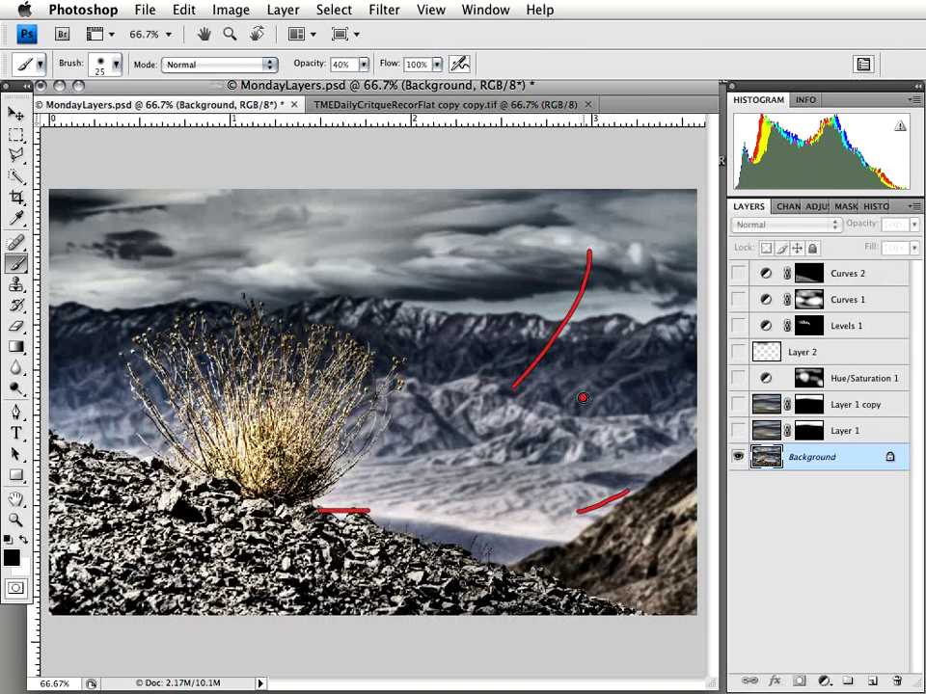
key("Escape")
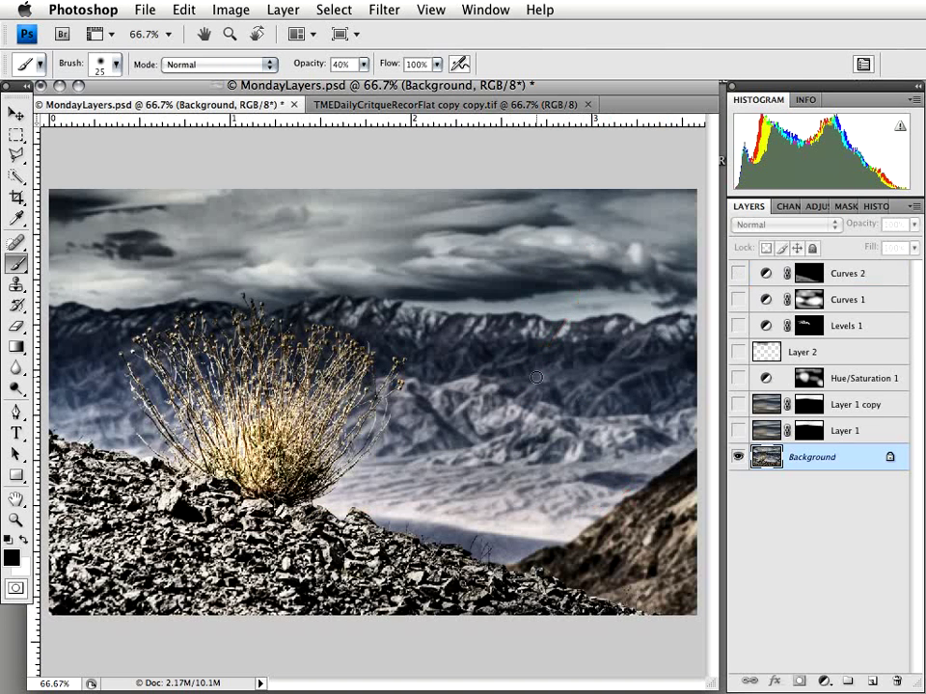
mouse_move(465, 367)
left_mouse_down()
mouse_move(465, 470)
mouse_move(588, 357)
mouse_move(470, 355)
left_mouse_up()
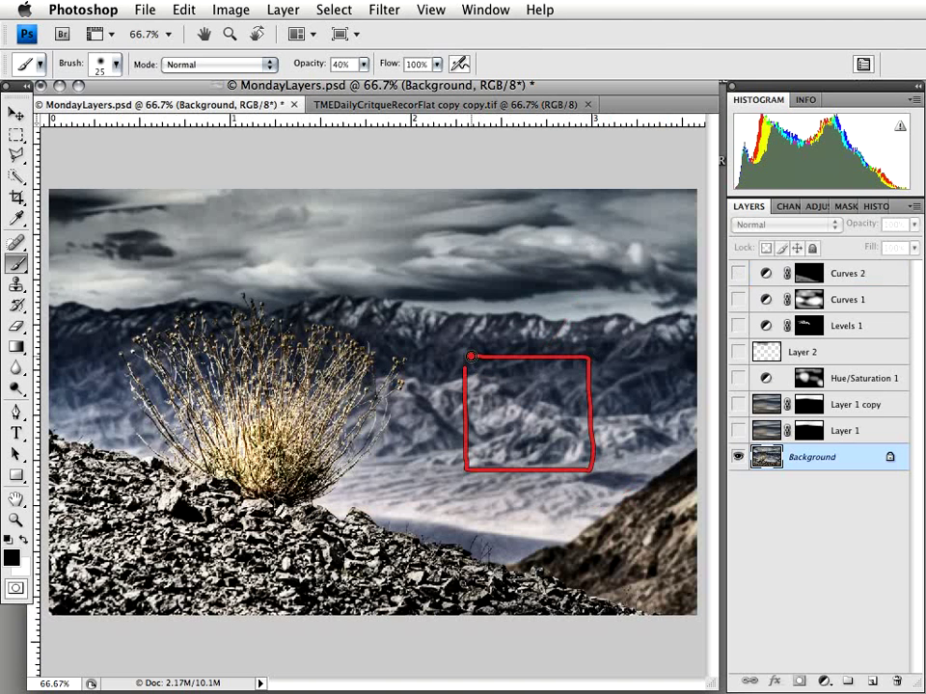
key("Escape")
key("ctrl+2")
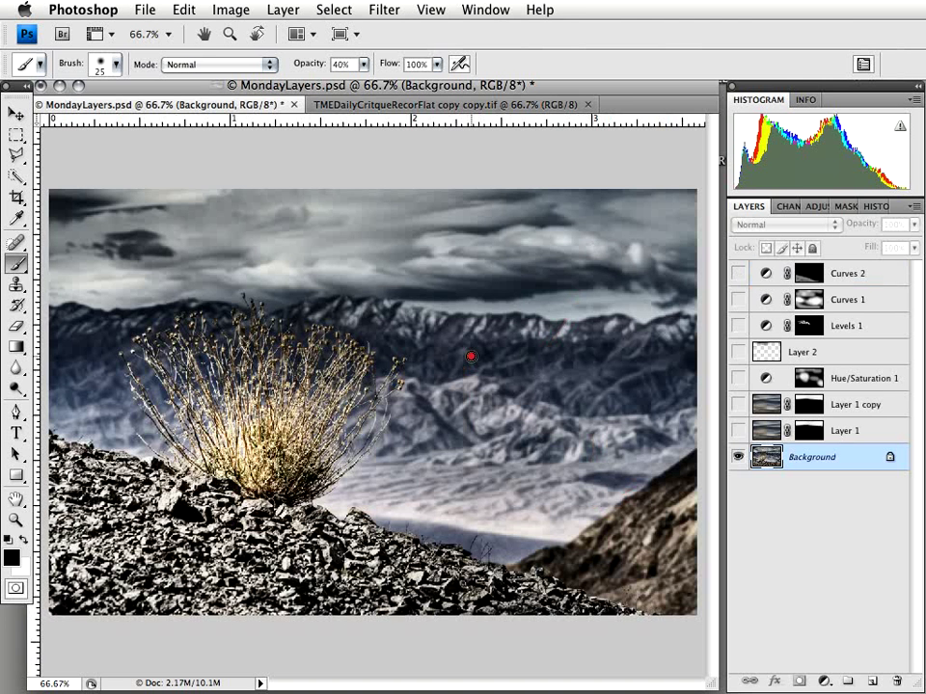
mouse_move(440, 470)
left_mouse_down()
mouse_move(541, 474)
mouse_move(465, 471)
left_mouse_up()
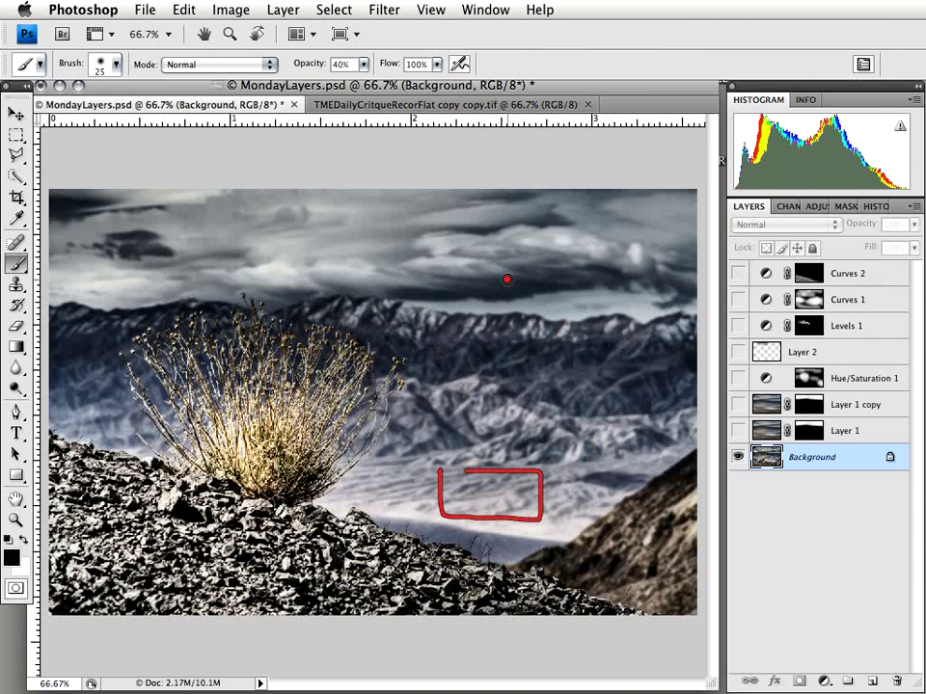
mouse_move(376, 251)
left_mouse_down()
mouse_move(376, 298)
mouse_move(492, 247)
left_mouse_up()
mouse_move(561, 313)
left_mouse_down()
mouse_move(573, 399)
mouse_move(635, 399)
left_mouse_up()
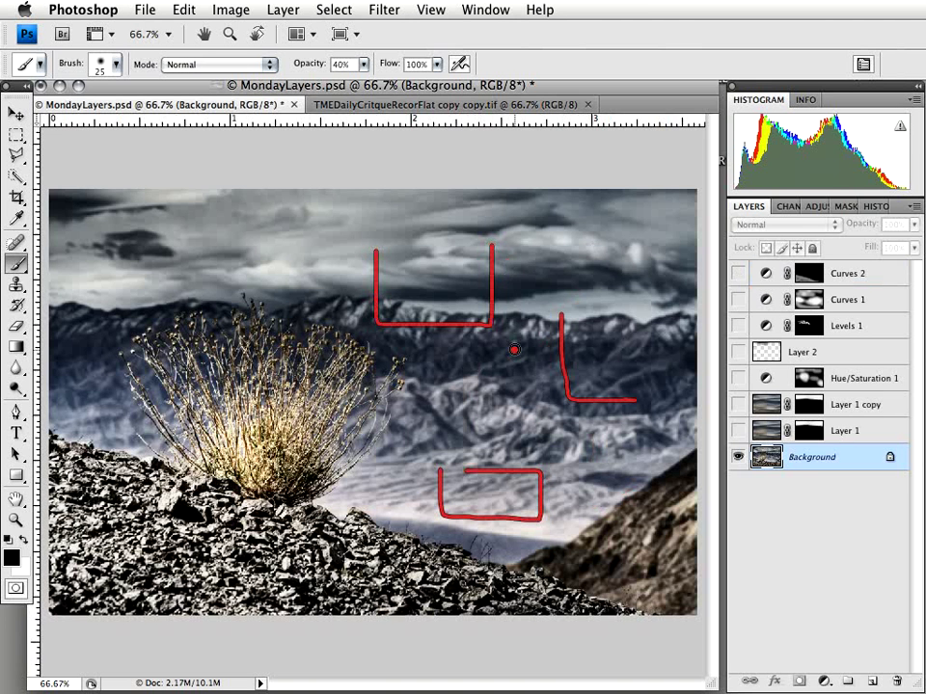
left_click_drag(514, 349, 537, 404)
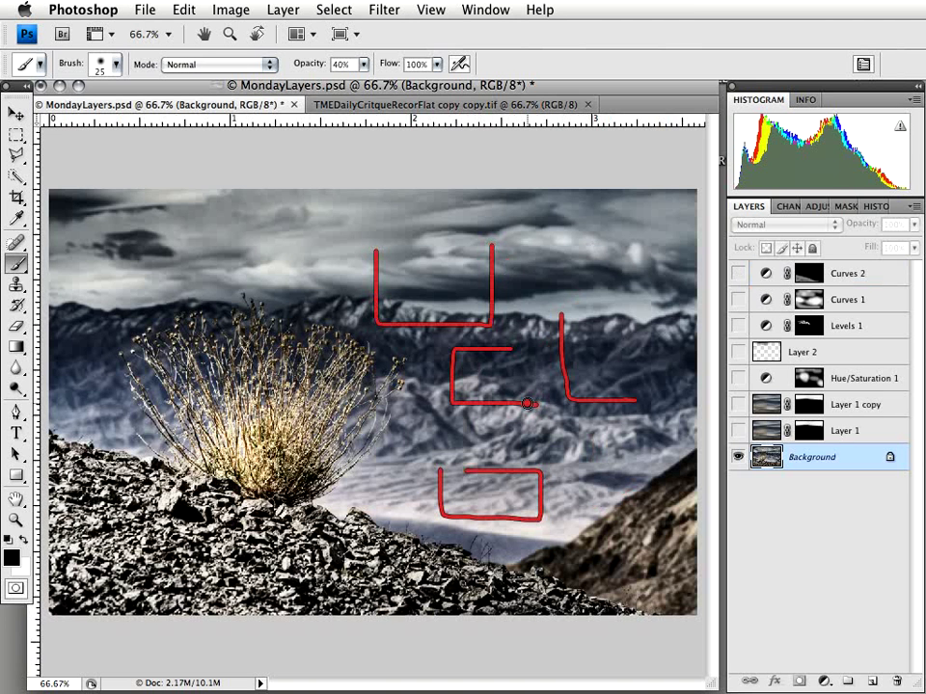
key("F12")
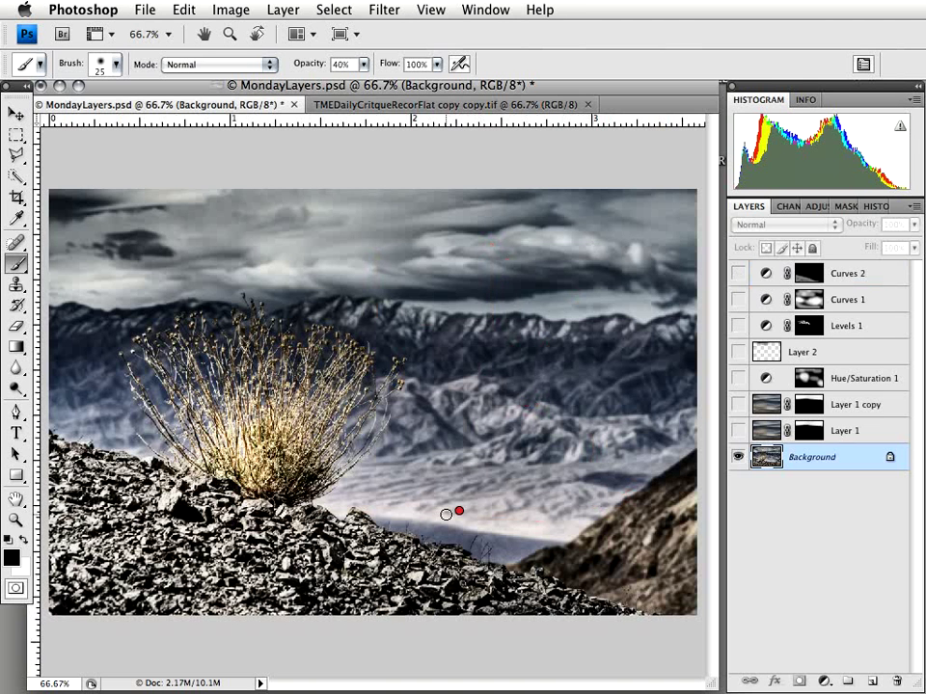
mouse_move(180, 539)
left_mouse_down()
mouse_move(231, 466)
mouse_move(282, 450)
left_mouse_up()
left_click_drag(560, 542, 630, 522)
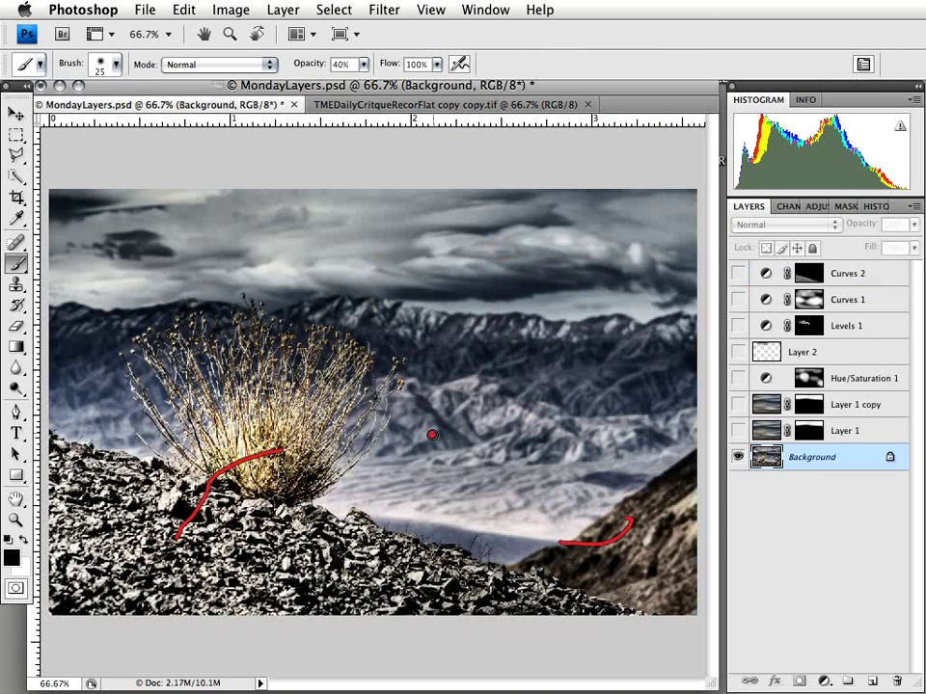
left_click_drag(446, 438, 517, 329)
left_click_drag(454, 278, 408, 215)
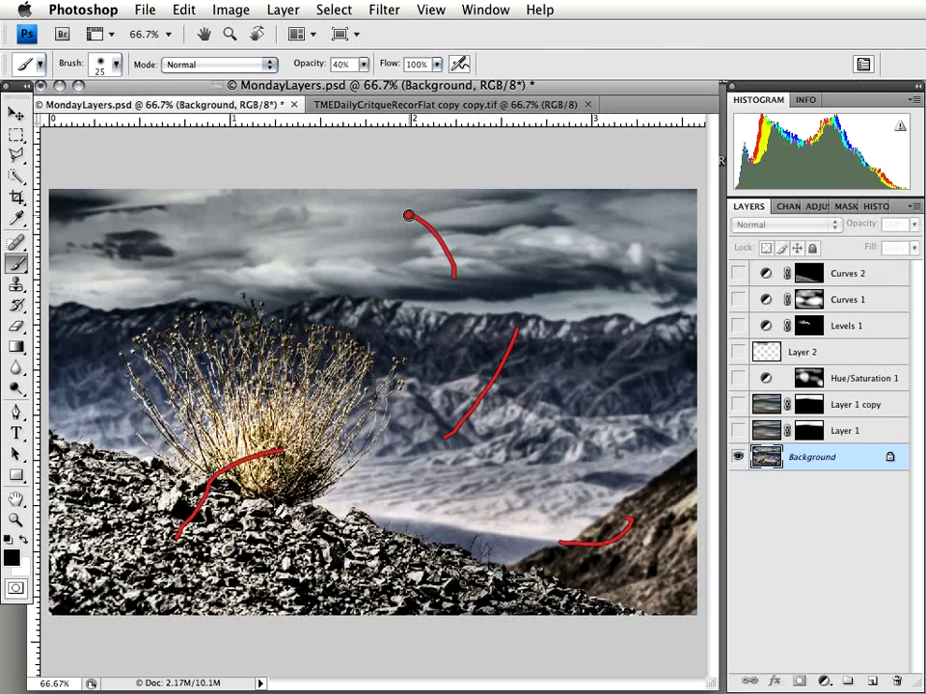
key("Escape")
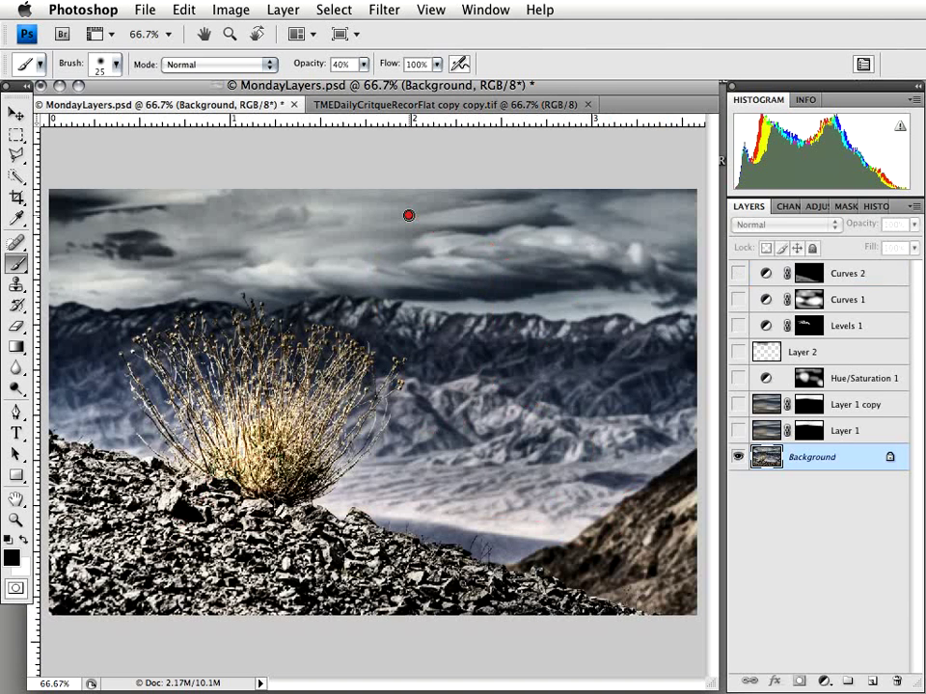
mouse_move(408, 369)
left_mouse_down()
mouse_move(197, 296)
mouse_move(189, 510)
left_mouse_up()
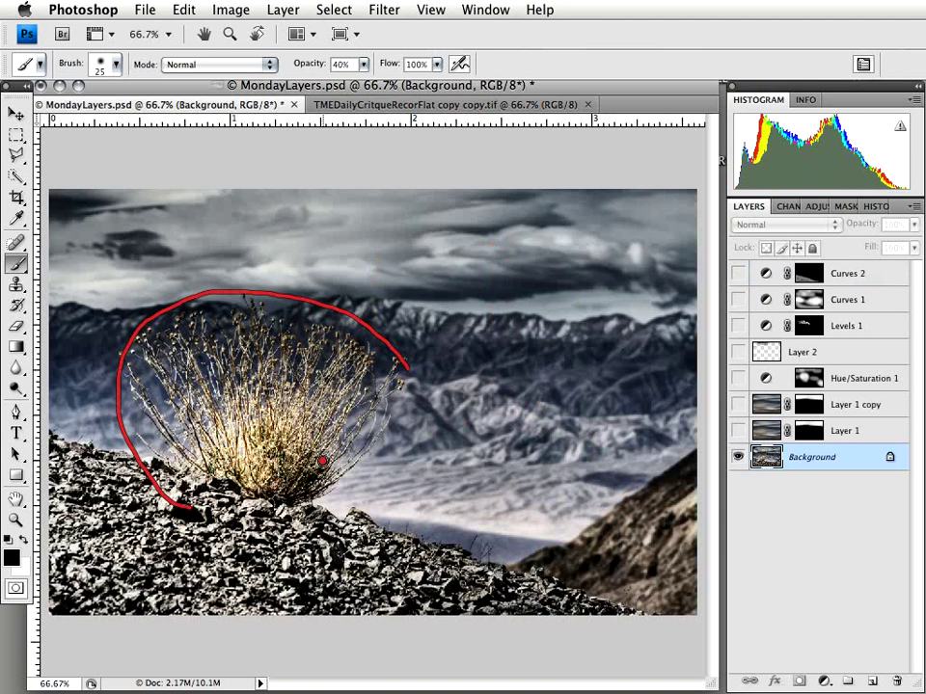
left_click_drag(402, 369, 224, 514)
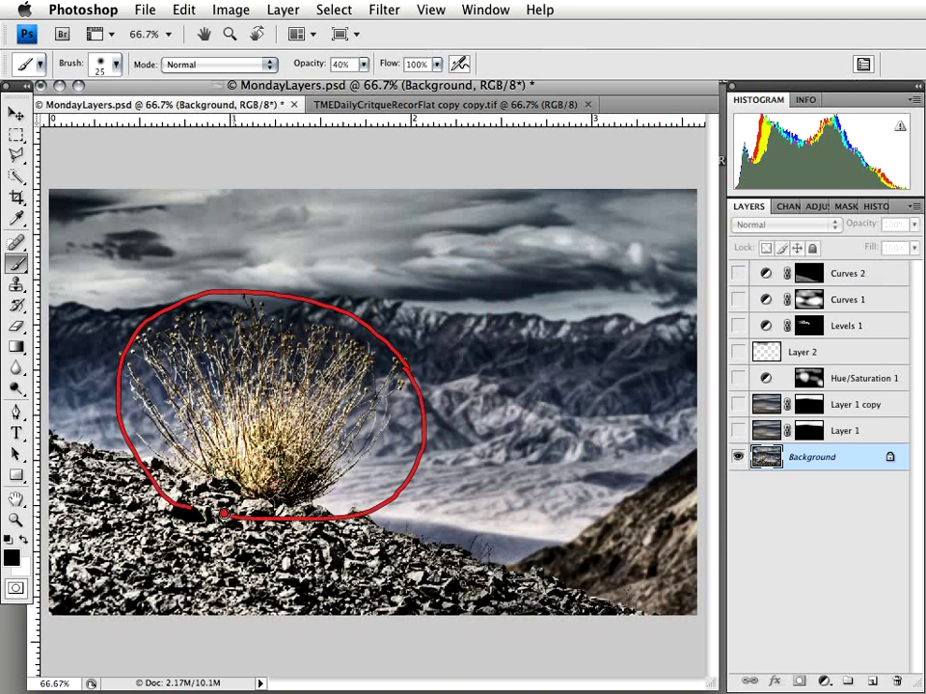
mouse_move(555, 447)
left_mouse_down()
mouse_move(333, 309)
mouse_move(216, 321)
mouse_move(643, 399)
left_mouse_up()
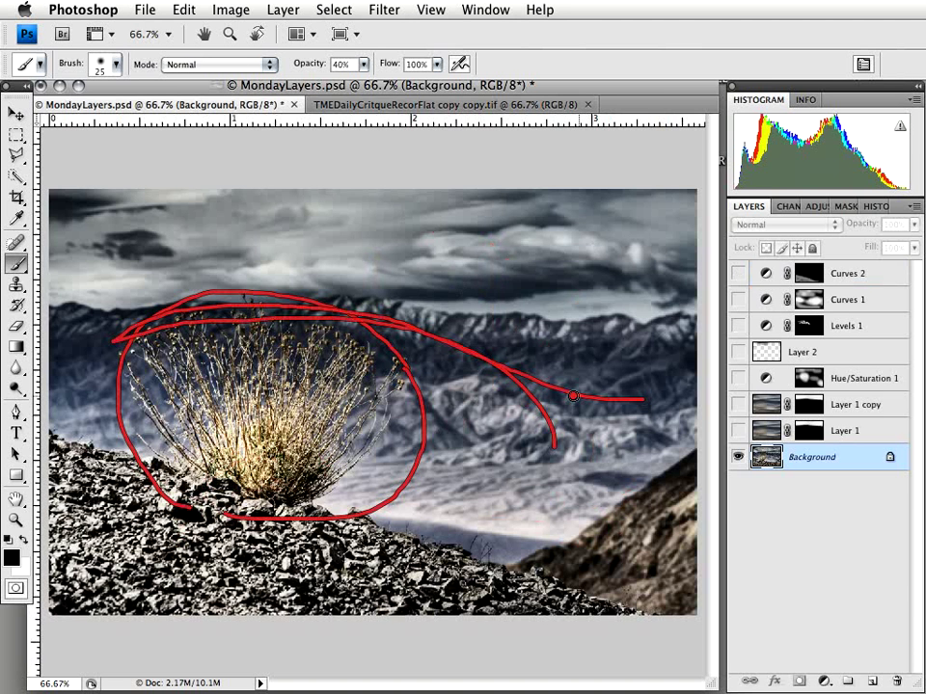
left_click_drag(366, 366, 333, 473)
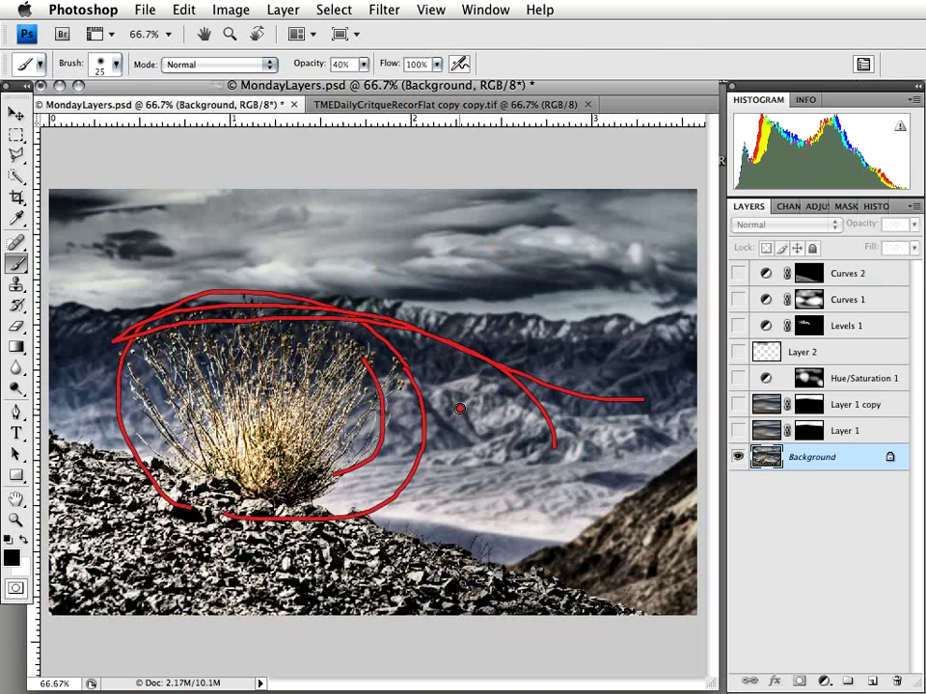
left_click_drag(460, 408, 538, 435)
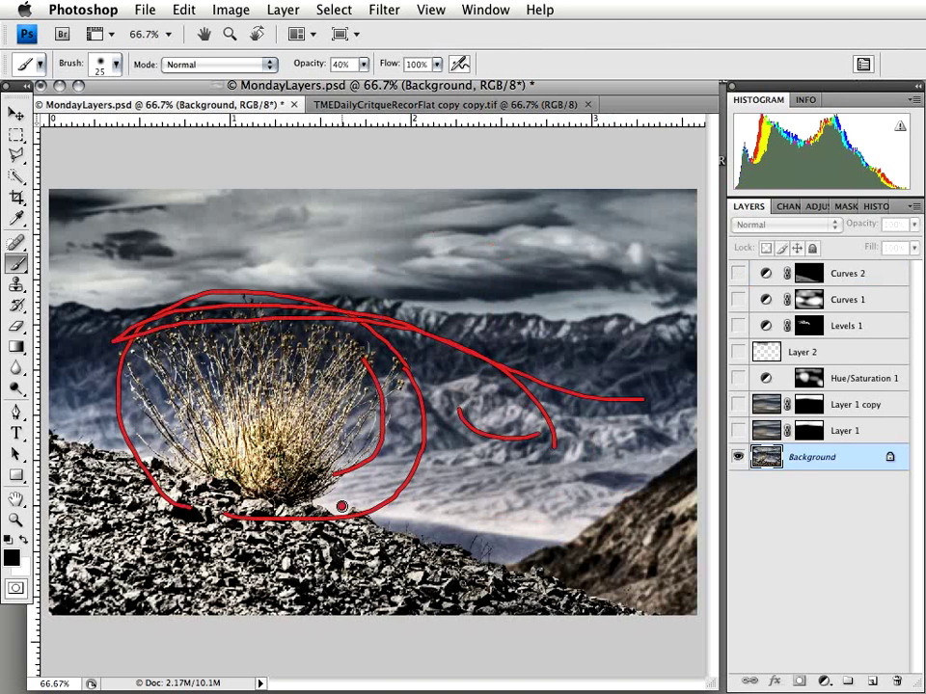
key("Escape")
mouse_move(43, 444)
left_mouse_down()
mouse_move(427, 537)
mouse_move(606, 597)
left_mouse_up()
left_click_drag(685, 455, 563, 557)
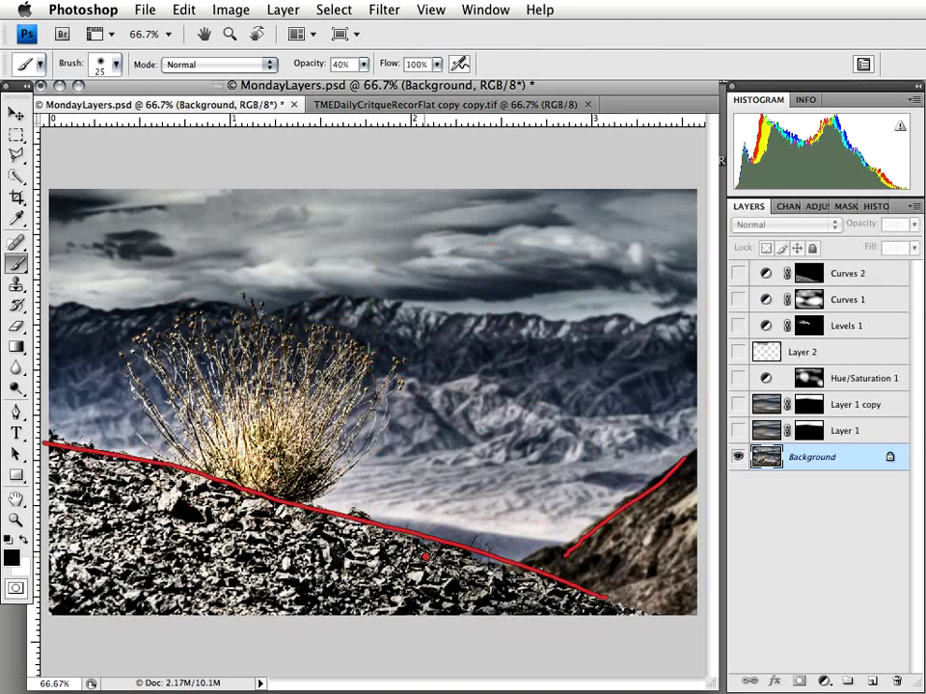
left_click_drag(385, 569, 625, 536)
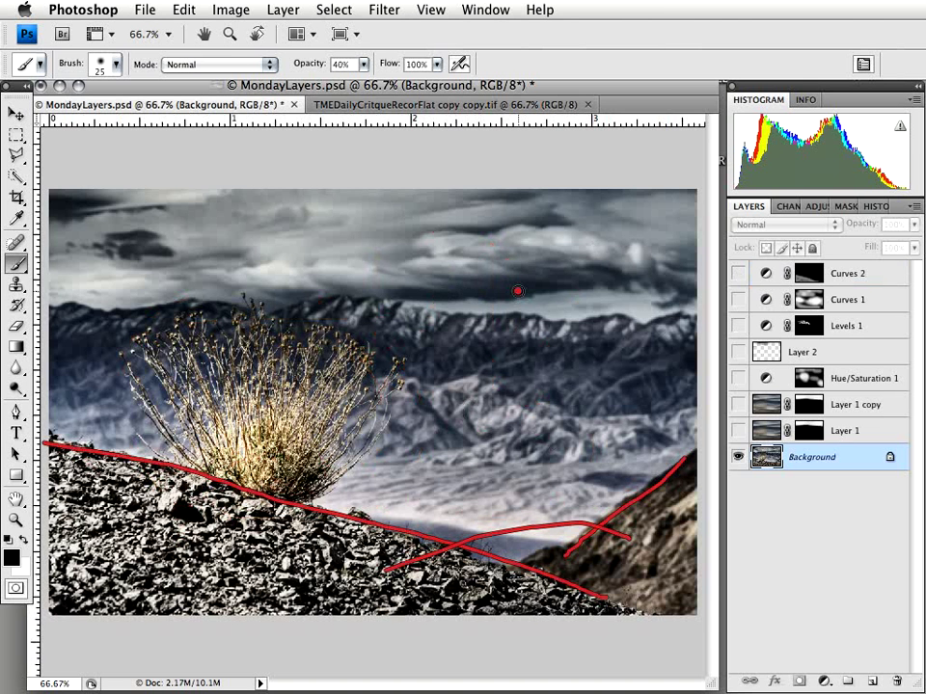
left_click_drag(518, 289, 409, 223)
left_click_drag(629, 260, 323, 271)
left_click_drag(113, 500, 452, 585)
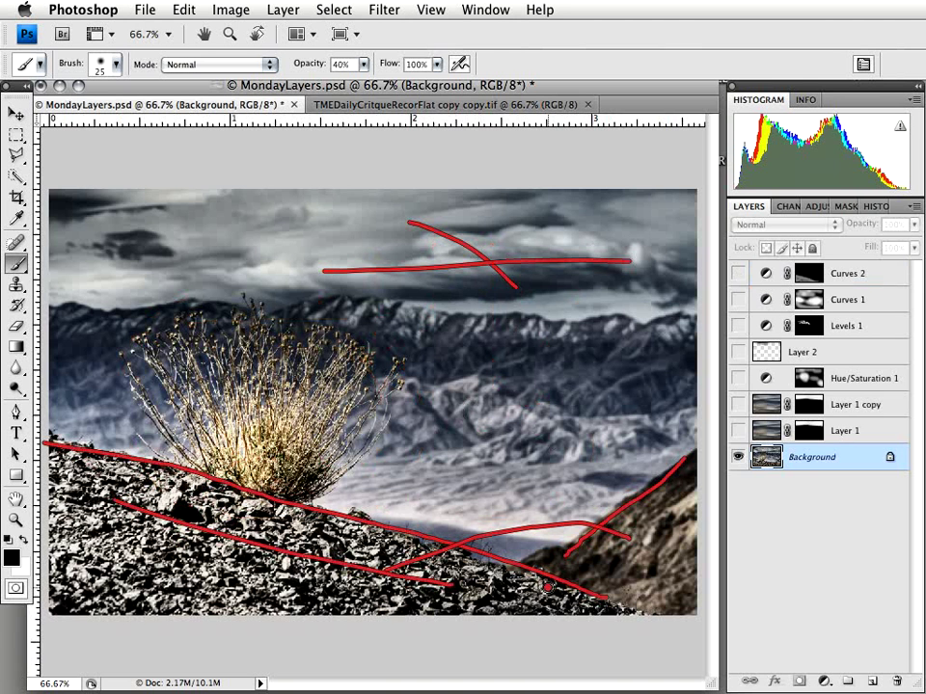
key("ctrl+alt+z")
key("ctrl+alt+z")
key("ctrl+alt+z")
key("ctrl+alt+z")
key("ctrl+alt+z")
key("ctrl+alt+z")
left_click(510, 529)
mouse_move(374, 509)
left_mouse_down()
mouse_move(414, 364)
mouse_move(146, 415)
left_mouse_up()
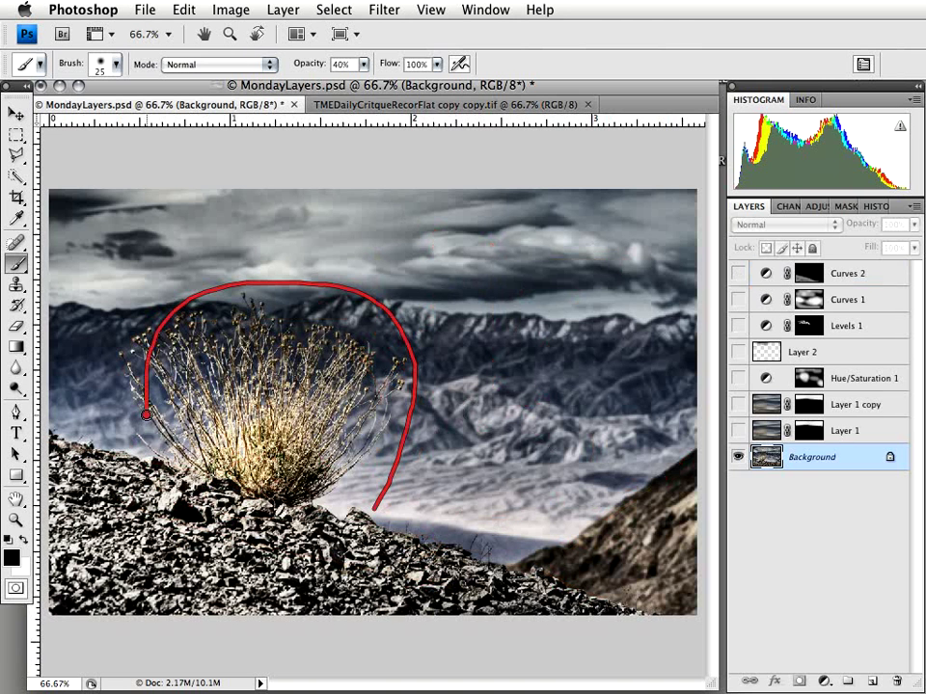
left_click_drag(477, 422, 492, 469)
left_click_drag(352, 564, 415, 548)
left_click_drag(600, 531, 648, 547)
left_click_drag(330, 408, 289, 392)
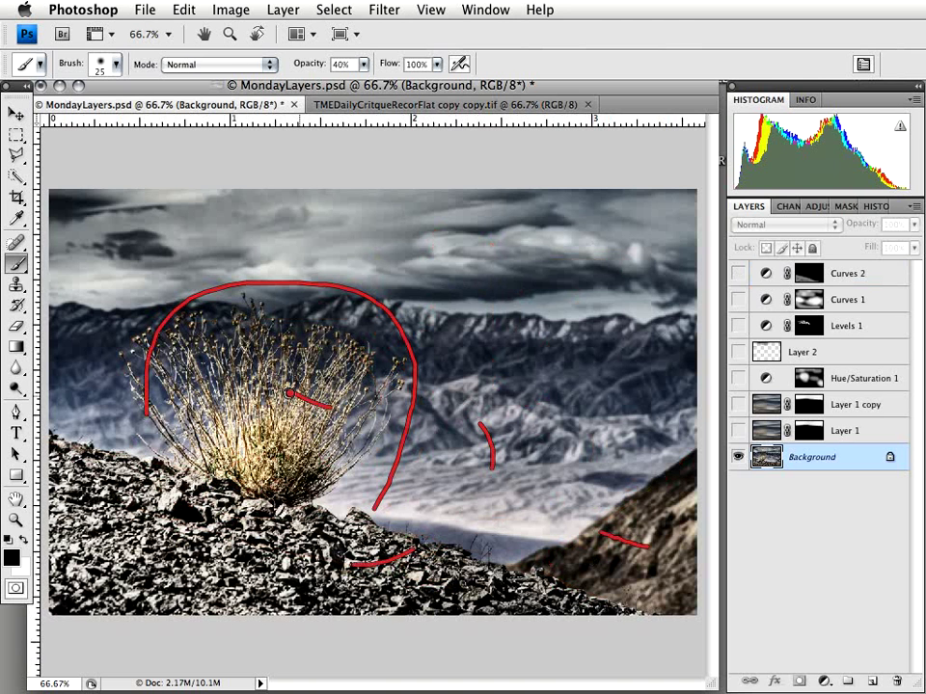
left_click_drag(425, 238, 516, 259)
key("Escape")
key("ctrl+2")
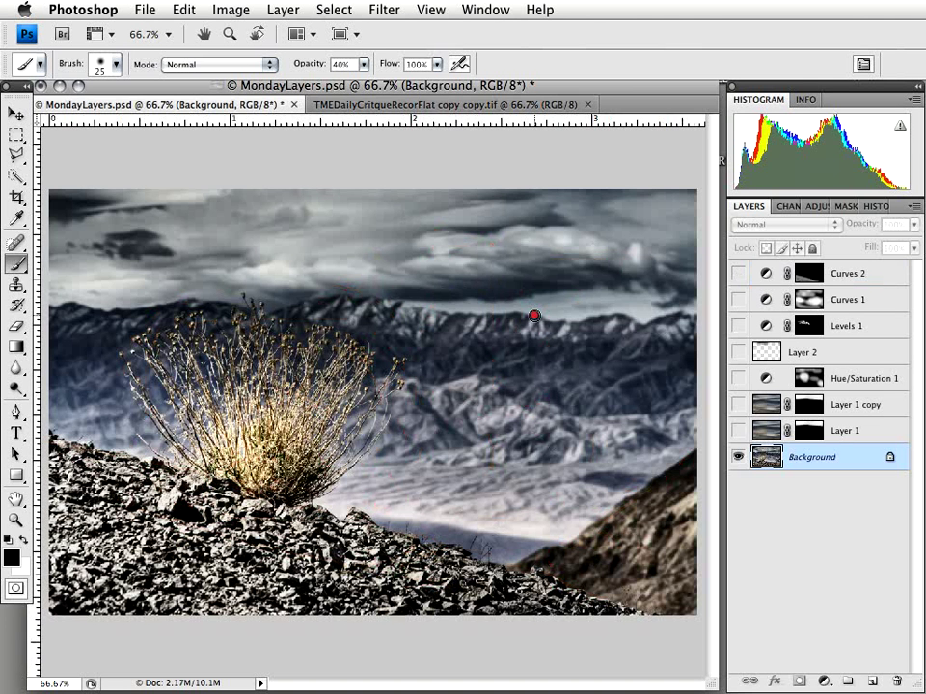
Sketch and clear trial marks, then draw a T in the sky and start a B on the rocks.
mouse_move(536, 280)
left_mouse_down()
mouse_move(463, 252)
mouse_move(275, 229)
left_mouse_up()
mouse_move(323, 329)
left_mouse_down()
mouse_move(284, 315)
mouse_move(343, 474)
mouse_move(361, 440)
mouse_move(316, 315)
mouse_move(315, 328)
left_mouse_up()
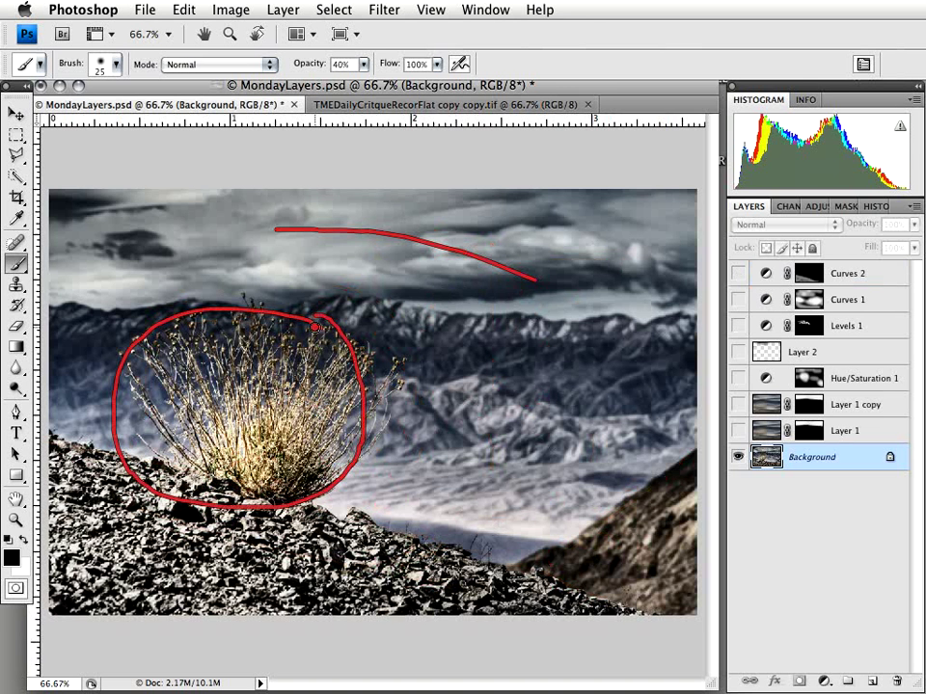
key("Escape")
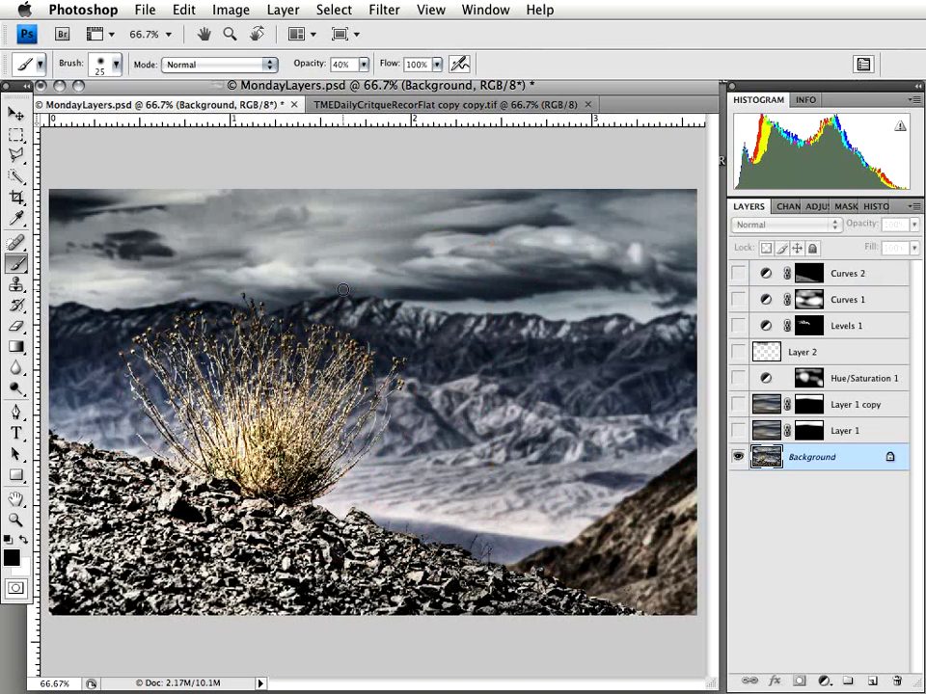
left_click(509, 273)
left_click_drag(354, 215, 358, 277)
left_click_drag(325, 220, 392, 218)
mouse_move(405, 568)
left_mouse_down()
mouse_move(398, 513)
mouse_move(409, 576)
left_mouse_up()
Draw zone lines left of the bush, across the top of the sky, down the right side and along the mountain ridge.
left_click(175, 536)
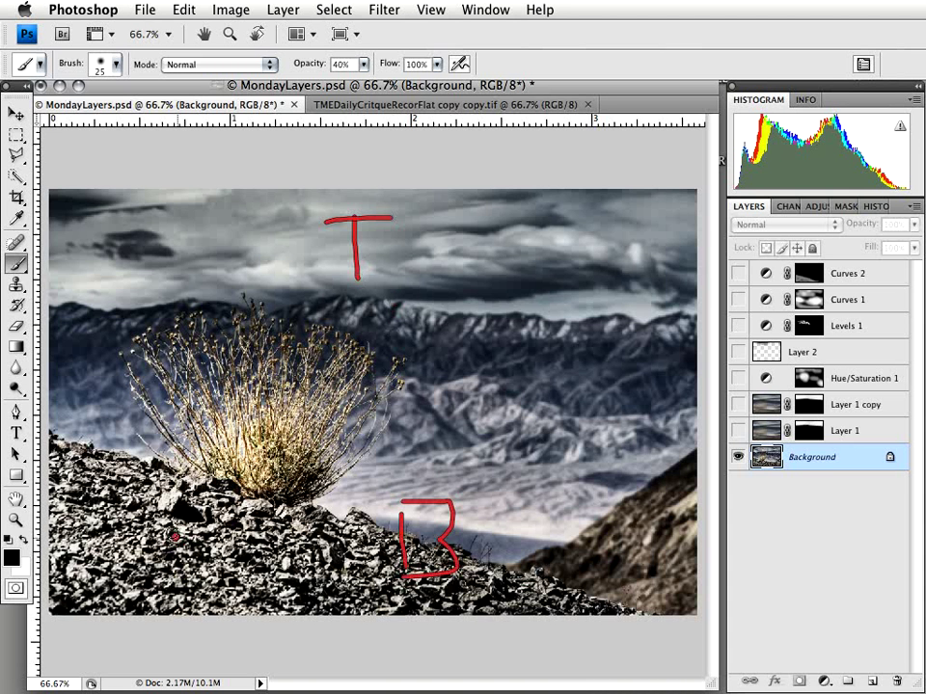
left_click_drag(175, 536, 135, 274)
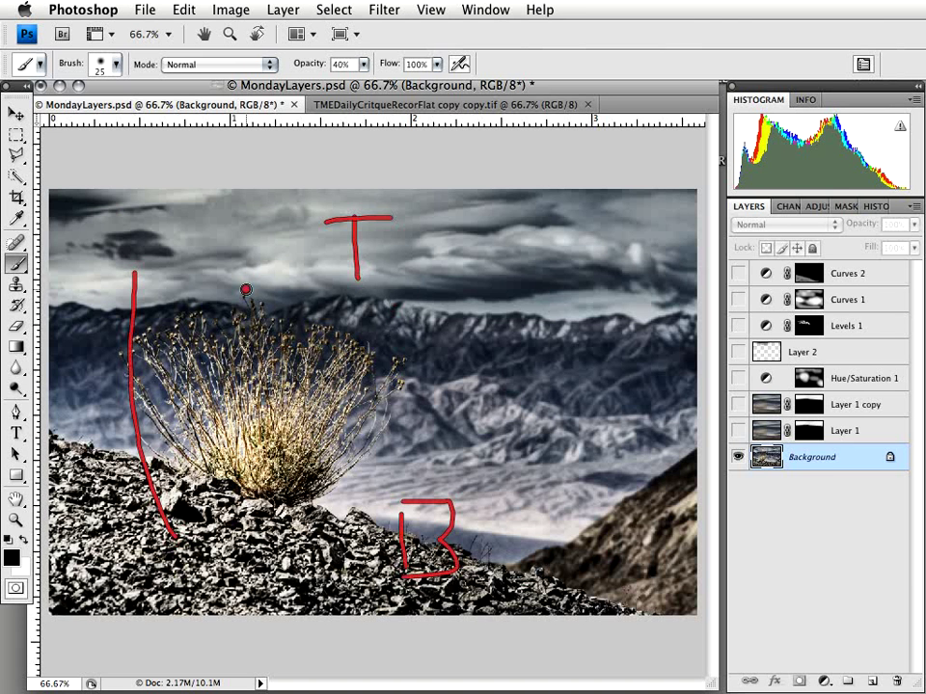
left_click_drag(178, 207, 641, 207)
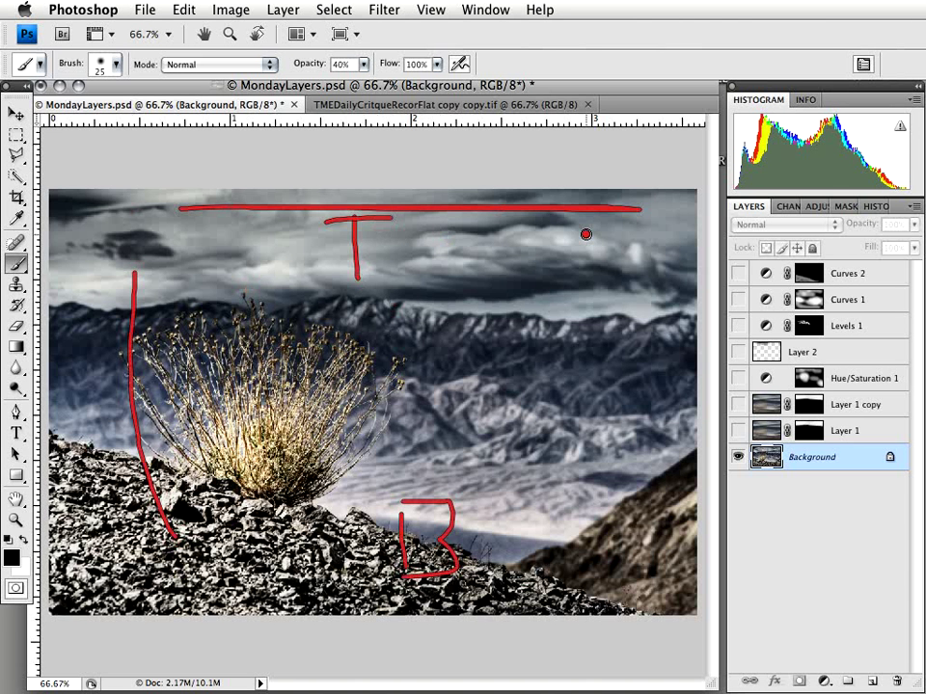
left_click_drag(585, 240, 603, 526)
left_click_drag(67, 306, 684, 316)
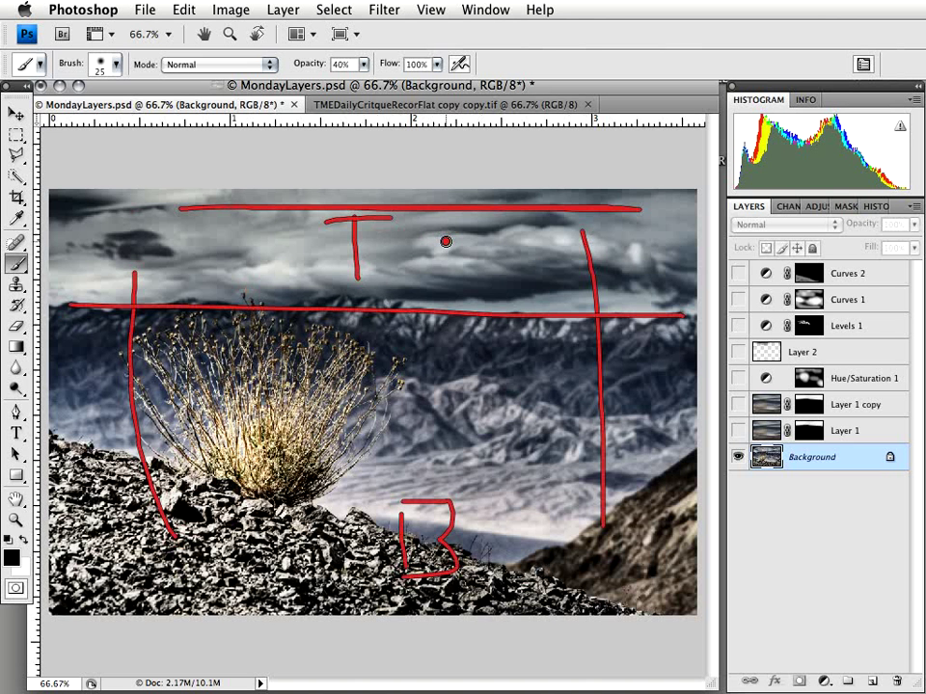
left_click_drag(98, 335, 136, 297)
left_click_drag(136, 220, 641, 233)
key("F12")
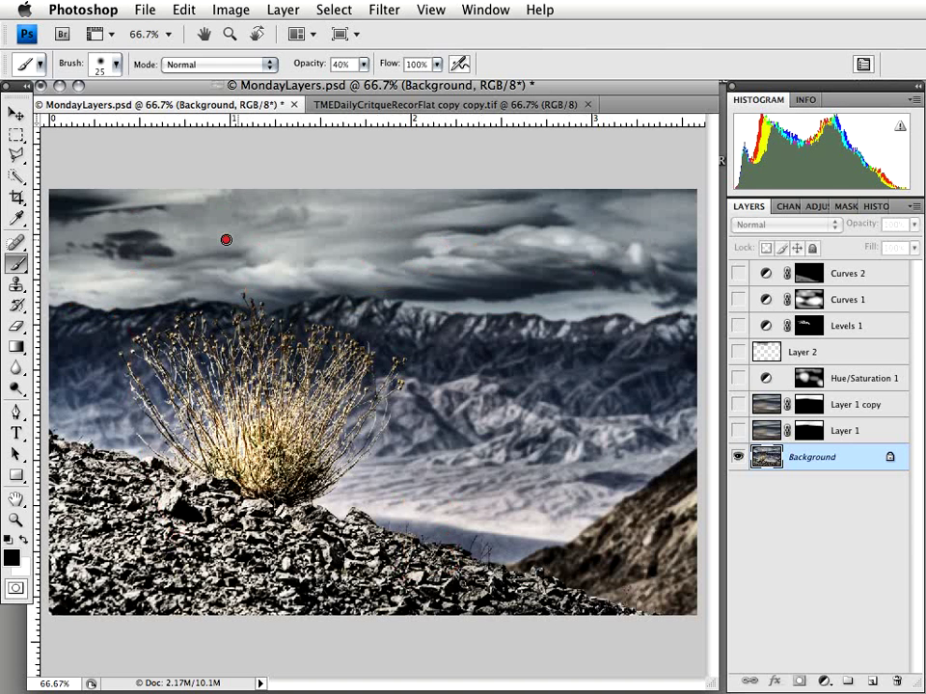
left_click_drag(193, 253, 112, 238)
left_click_drag(365, 201, 385, 254)
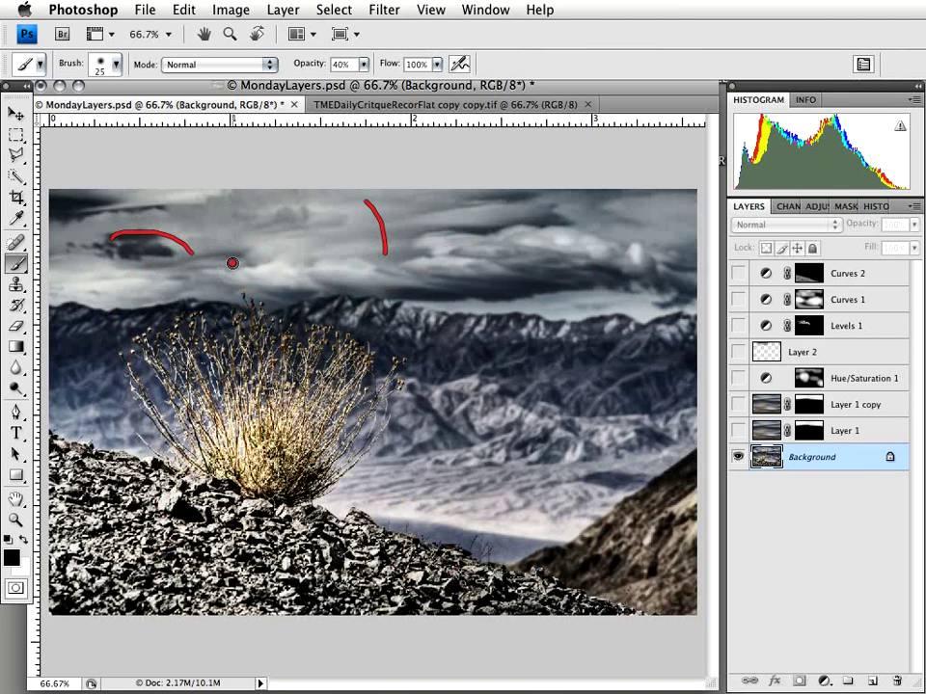
left_click_drag(631, 250, 111, 235)
left_click_drag(236, 282, 245, 288)
mouse_move(72, 300)
left_mouse_down()
mouse_move(705, 339)
mouse_move(690, 448)
left_mouse_up()
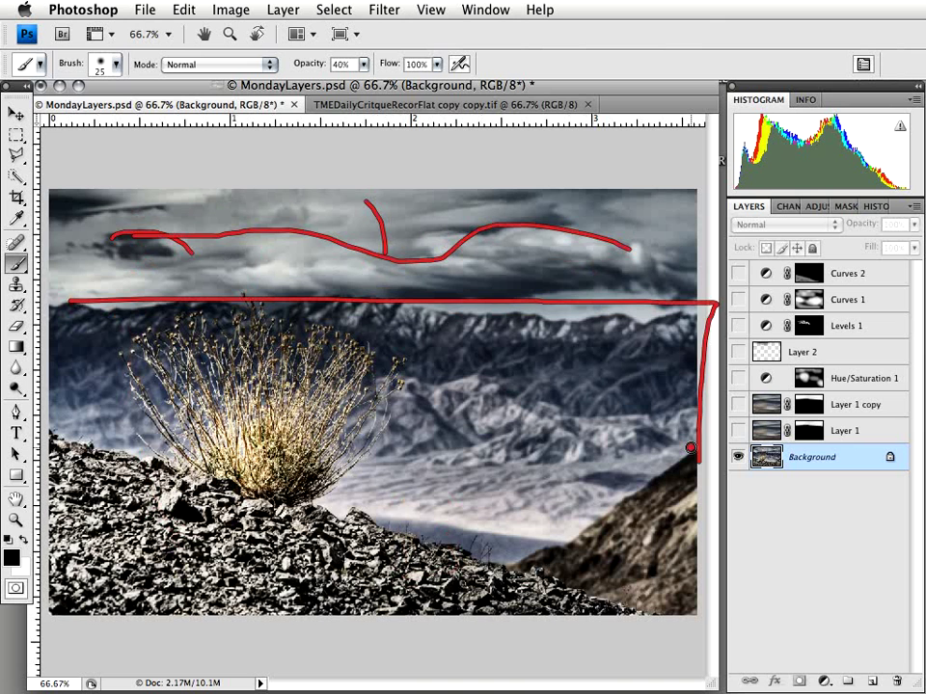
key("Escape")
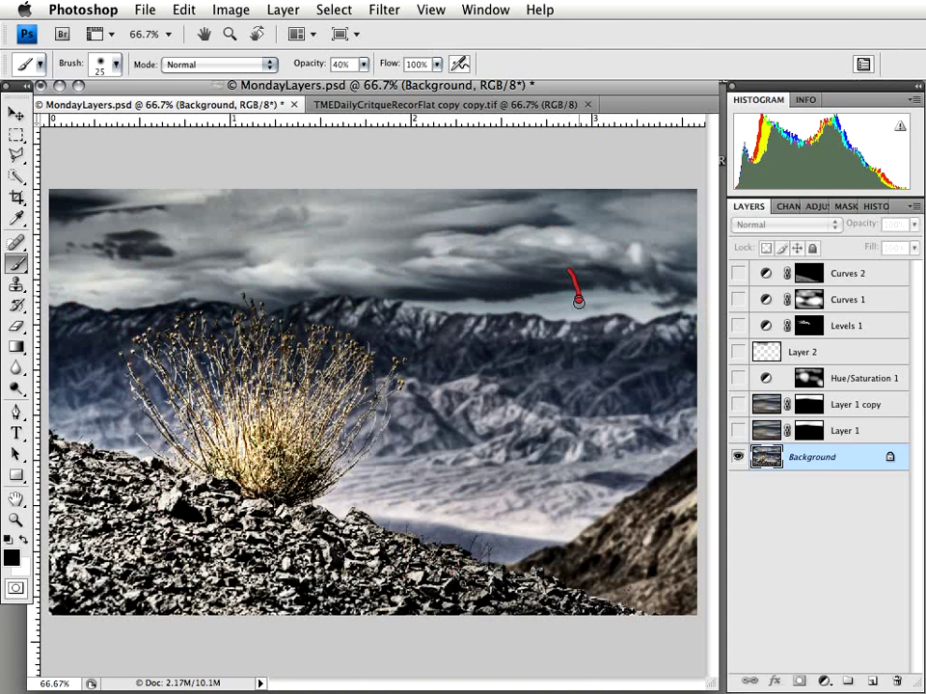
left_click_drag(561, 332, 536, 385)
left_click_drag(473, 336, 326, 305)
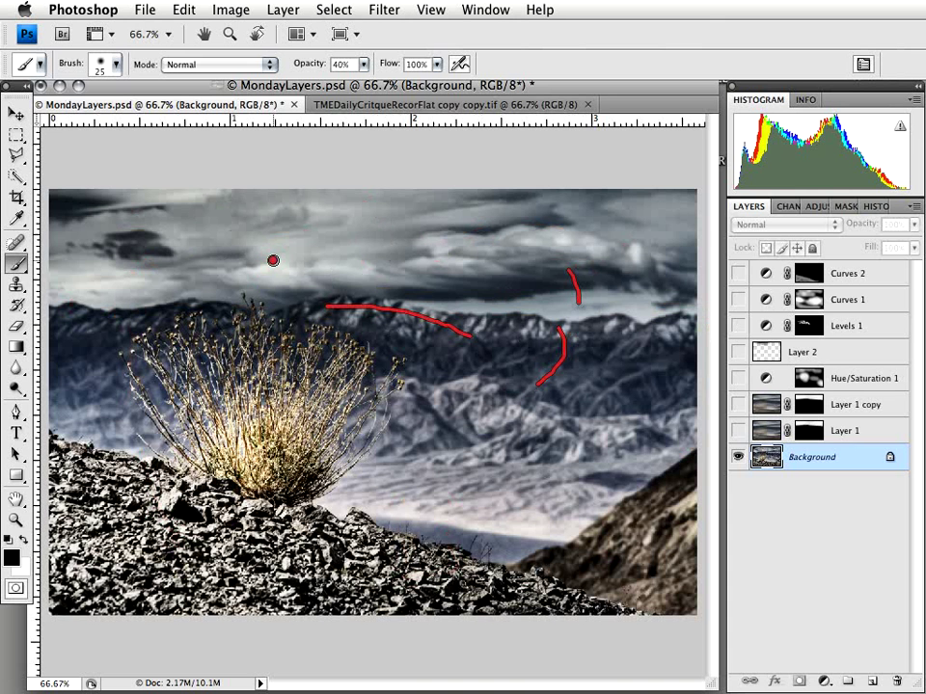
key("Escape")
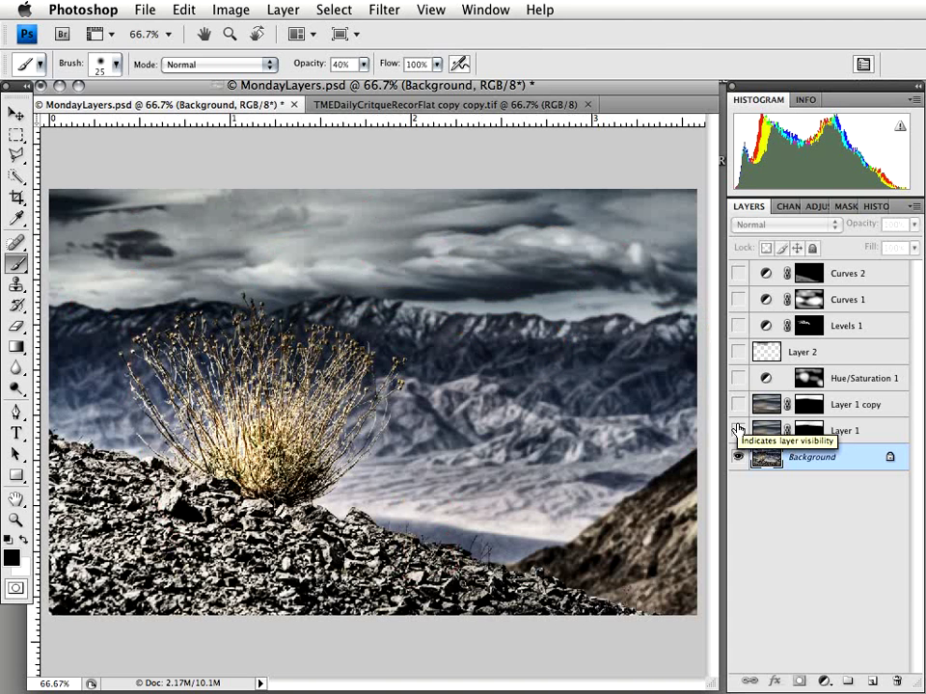
Turn on Layer 1's blurred sky, preview its mask alone, then target its image thumbnail.
left_click(739, 430)
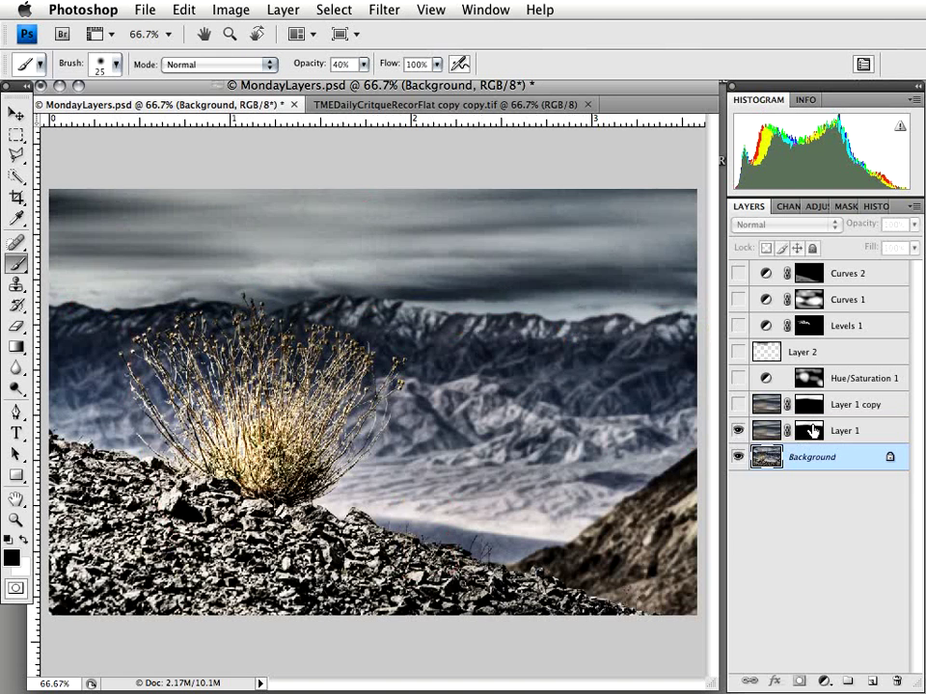
left_click(812, 430, "alt")
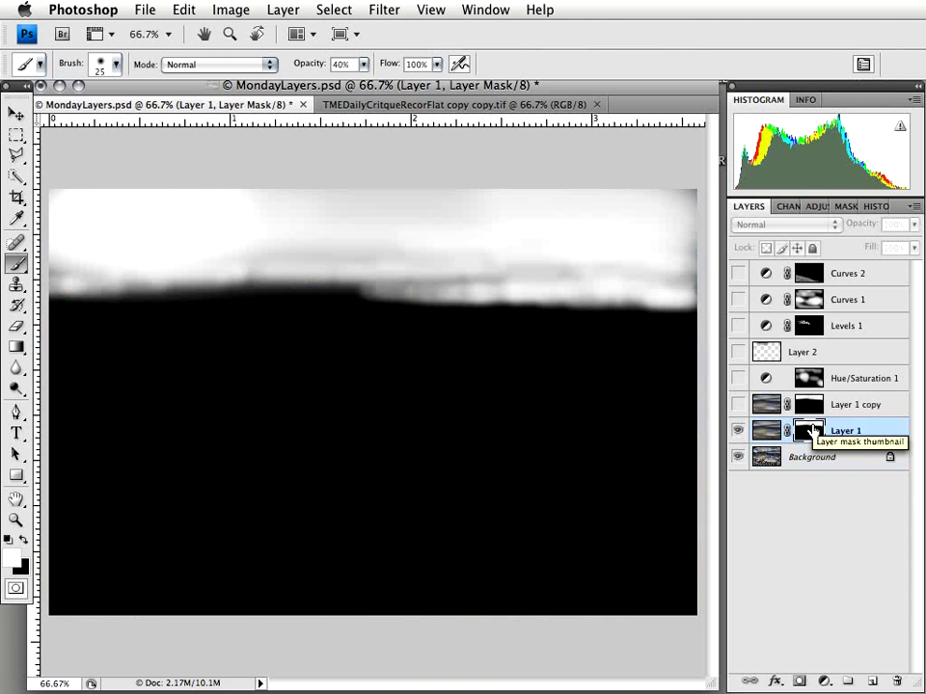
left_click(811, 430, "alt")
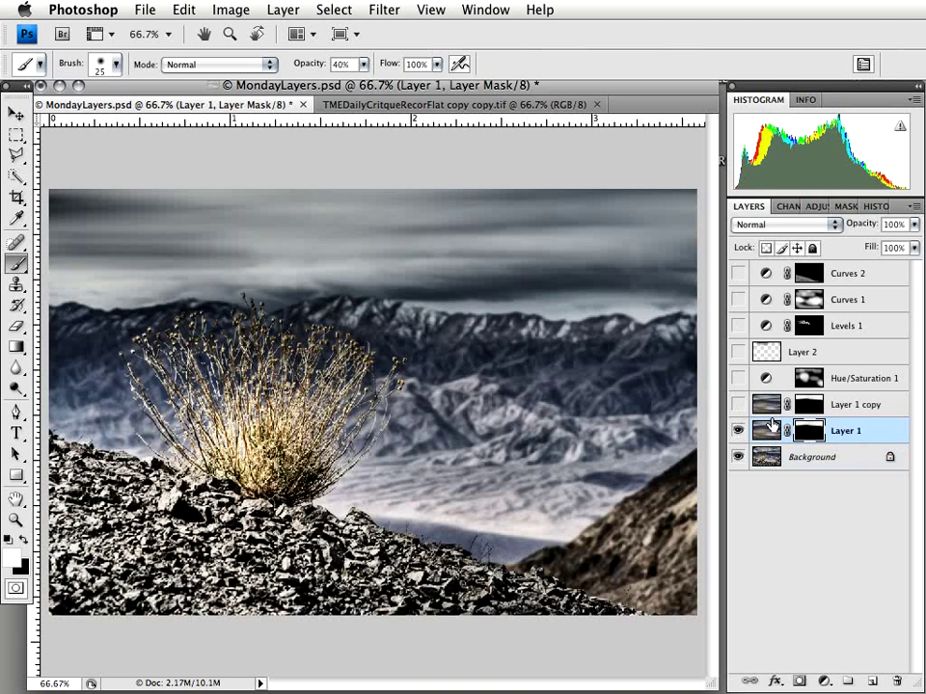
left_click(770, 427)
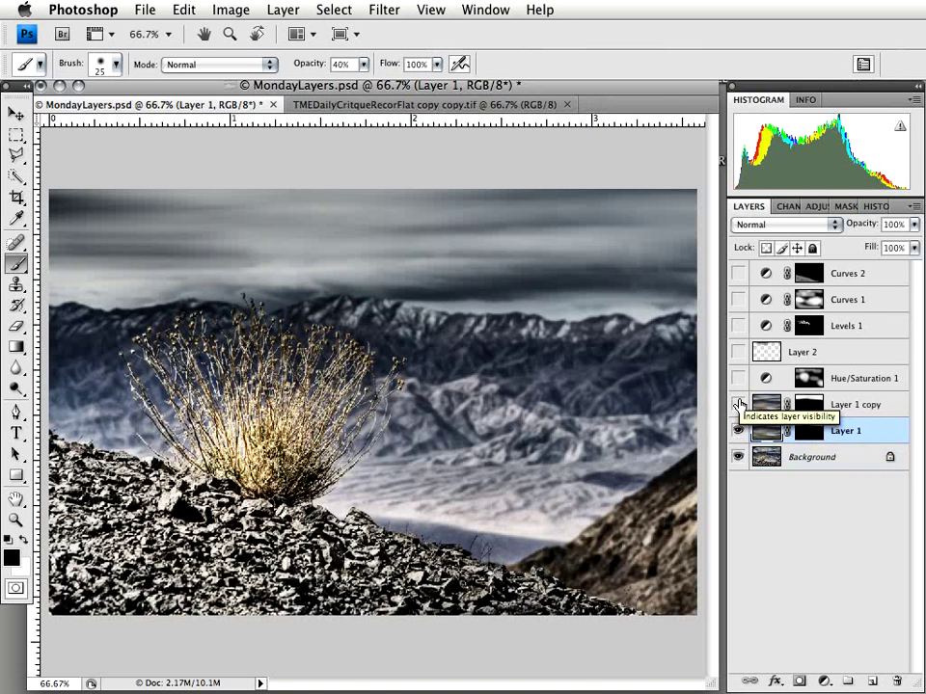
Mark the blurred sky and foreground rocks, clear the marks, then turn on Layer 1 copy.
left_click_drag(602, 239, 431, 259)
left_click_drag(566, 361, 77, 550)
mouse_move(104, 500)
left_mouse_down()
mouse_move(414, 638)
mouse_move(149, 499)
left_mouse_up()
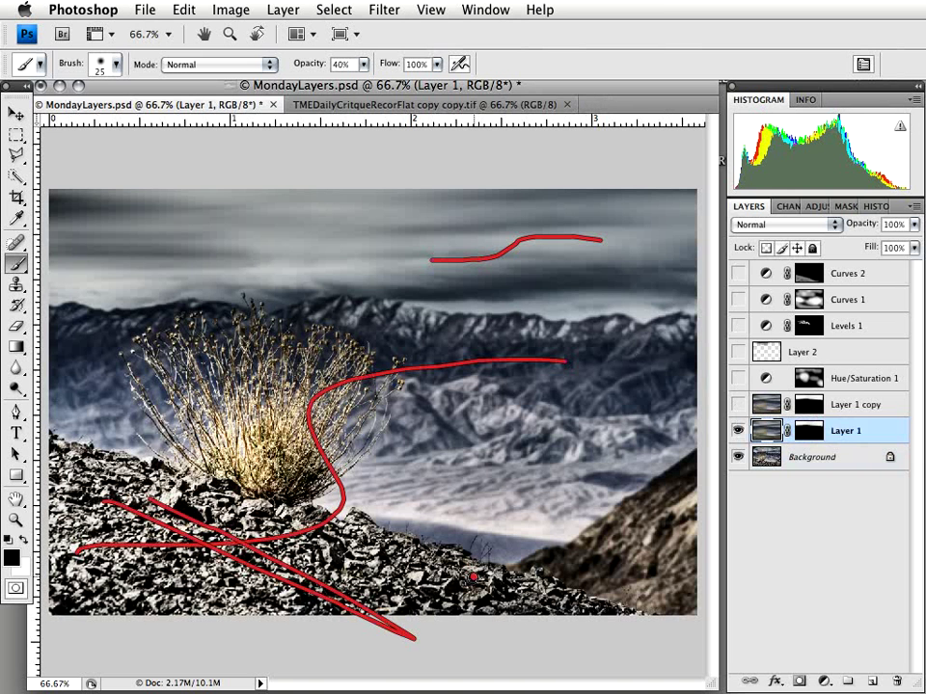
left_click_drag(472, 576, 123, 568)
mouse_move(515, 216)
left_mouse_down()
mouse_move(392, 233)
mouse_move(356, 268)
left_mouse_up()
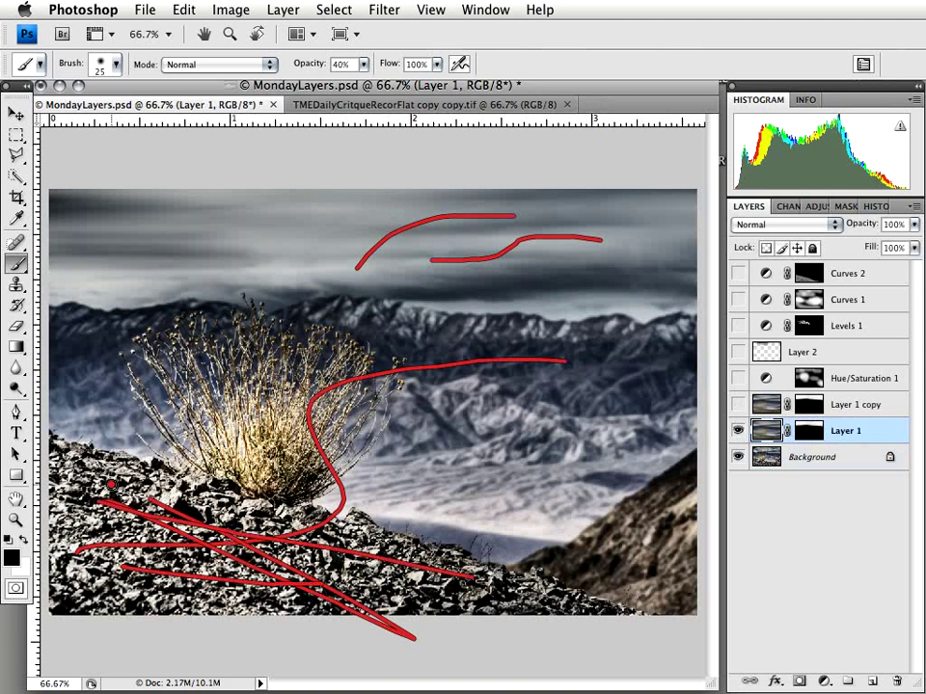
left_click_drag(110, 485, 381, 597)
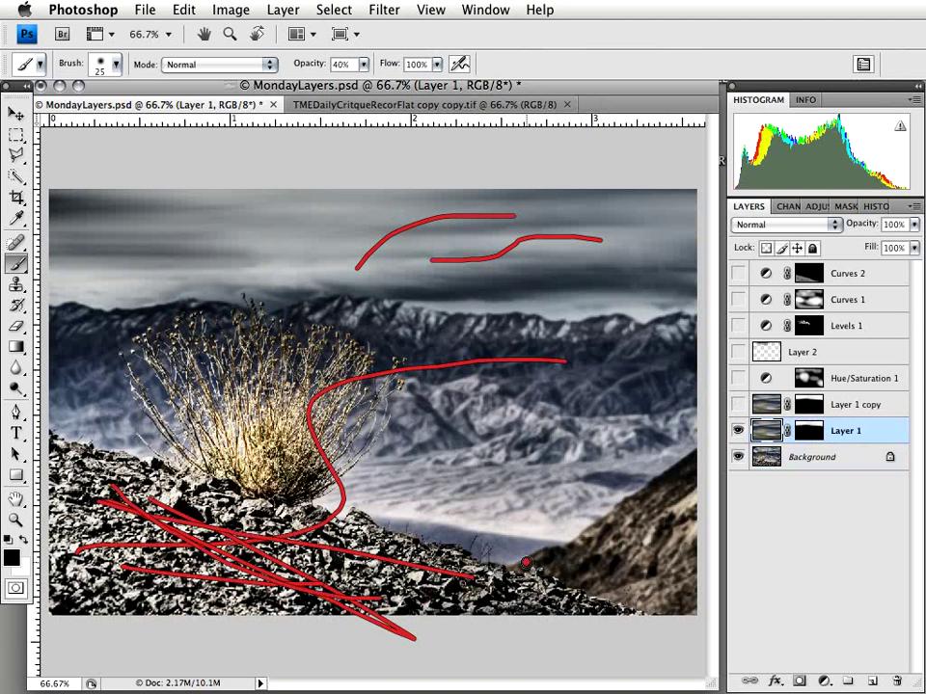
left_click(739, 404)
left_click(739, 404)
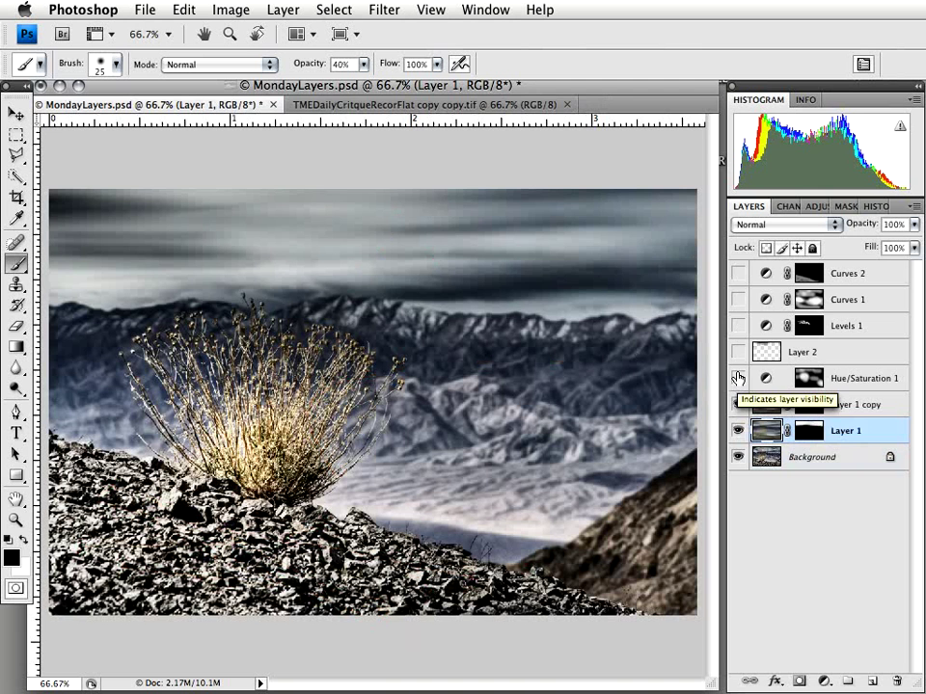
Turn on Hue/Saturation 1 and briefly inspect its mask on its own.
left_click(738, 378)
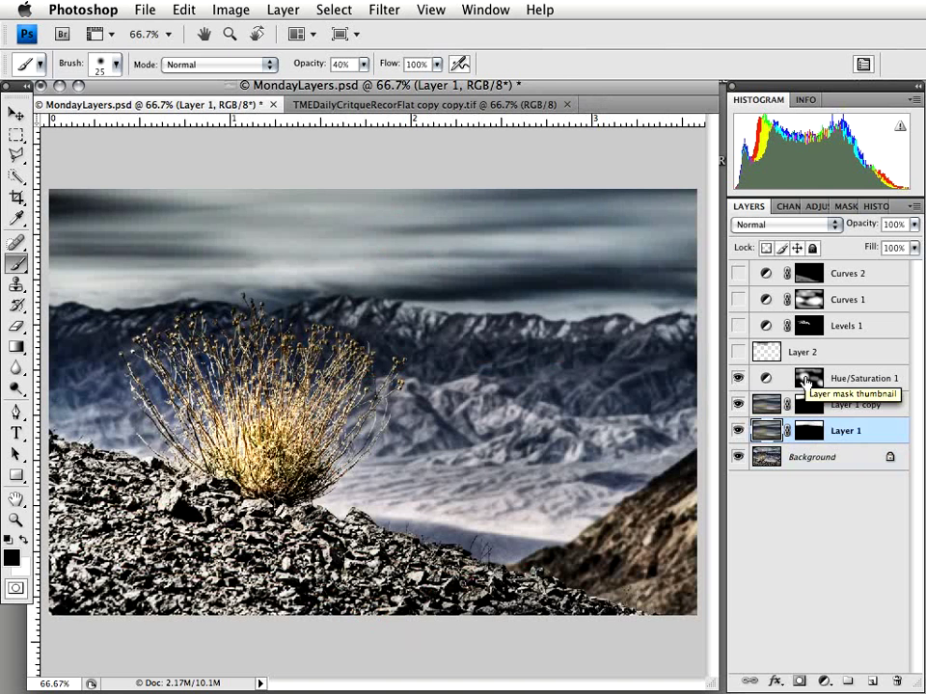
left_click(805, 382, "alt")
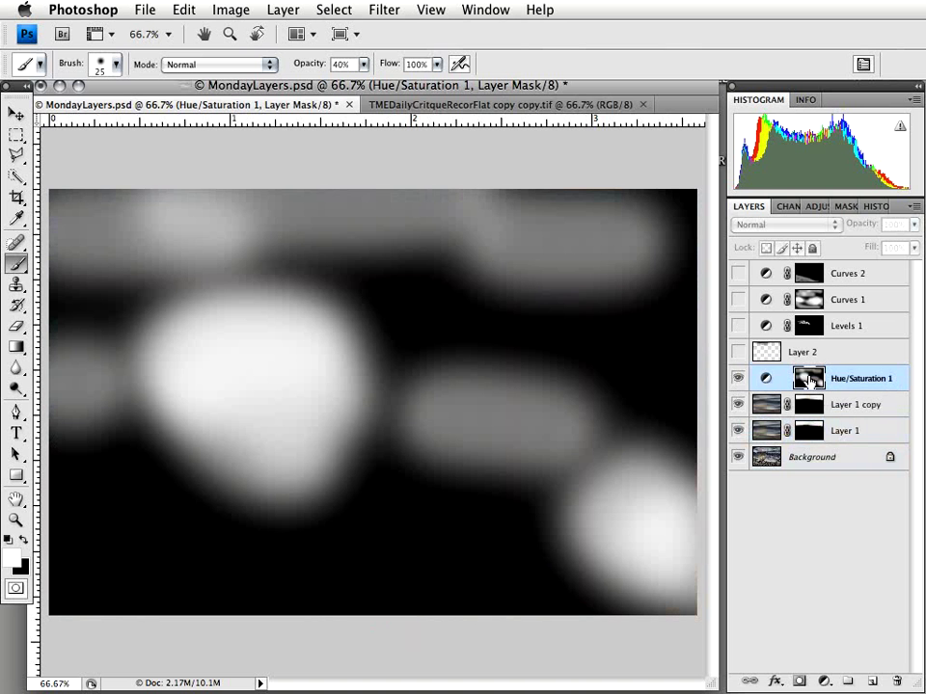
left_click(808, 379, "alt")
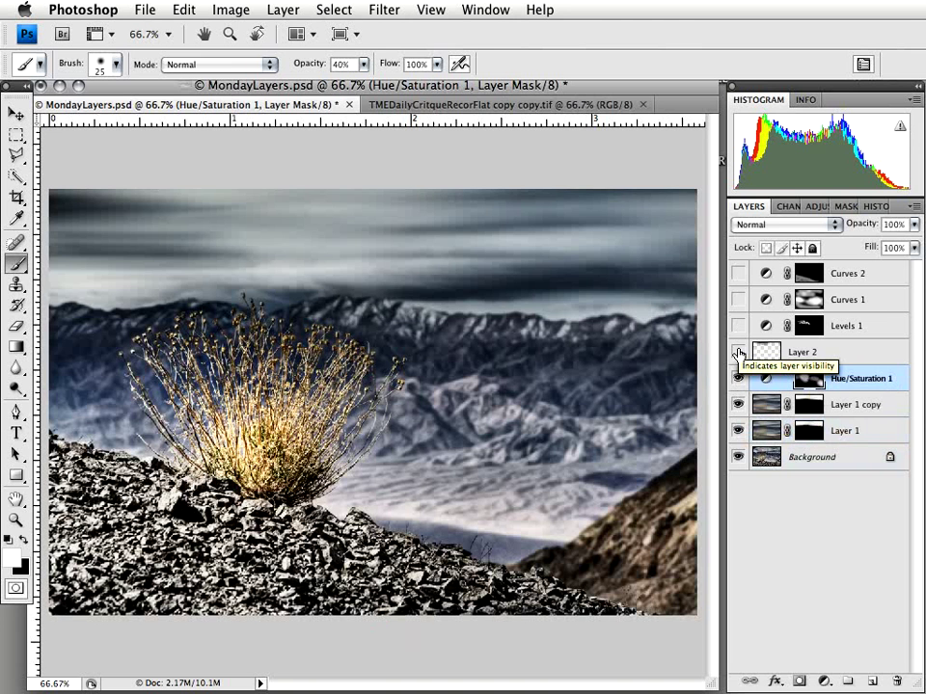
Toggle the Soft Light Layer 2 sky darkening back on and select that layer.
left_click(739, 353)
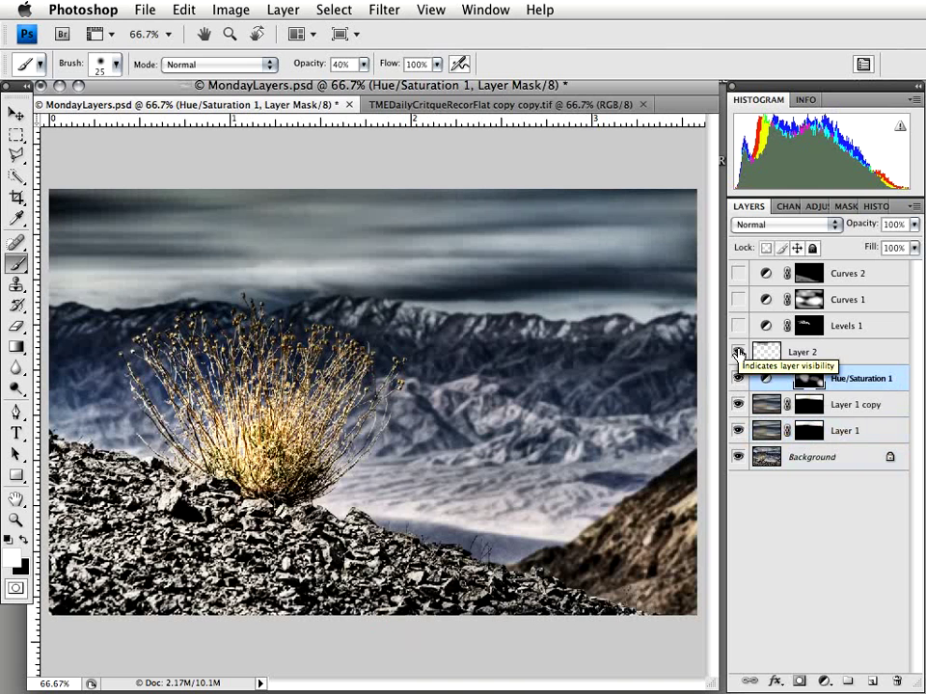
left_click(738, 353)
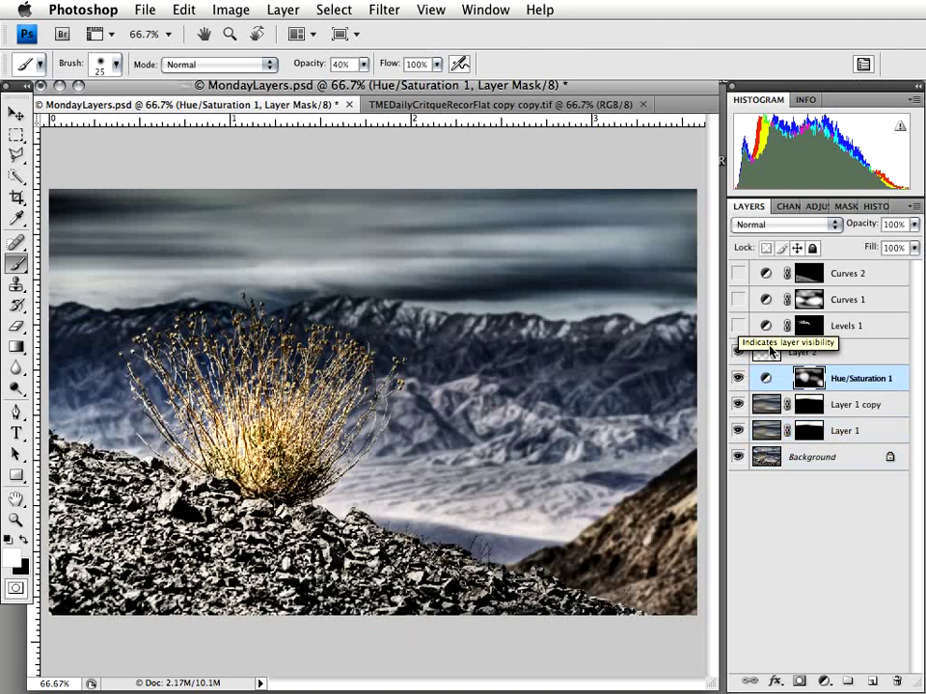
left_click(771, 353)
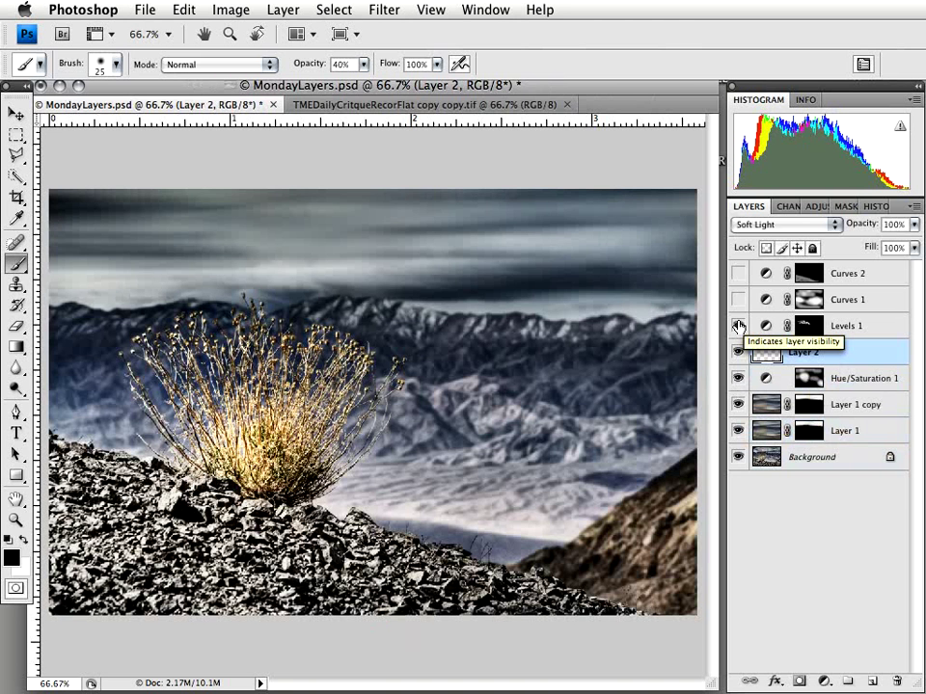
Turn on Levels 1 to brighten the golden bush, previewing its mask alone.
left_click(739, 327)
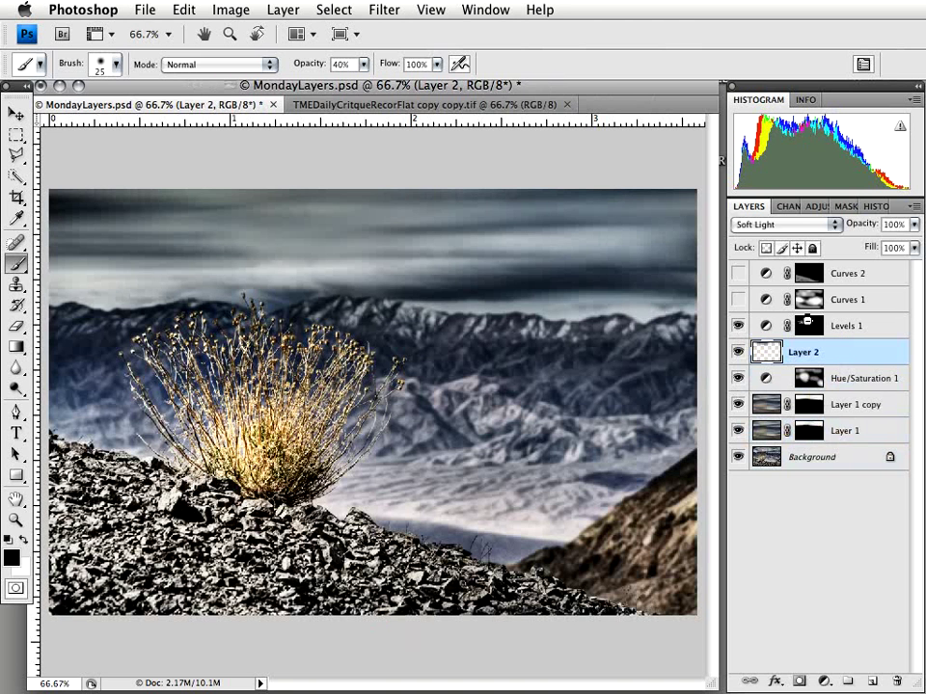
left_click(808, 326, "alt")
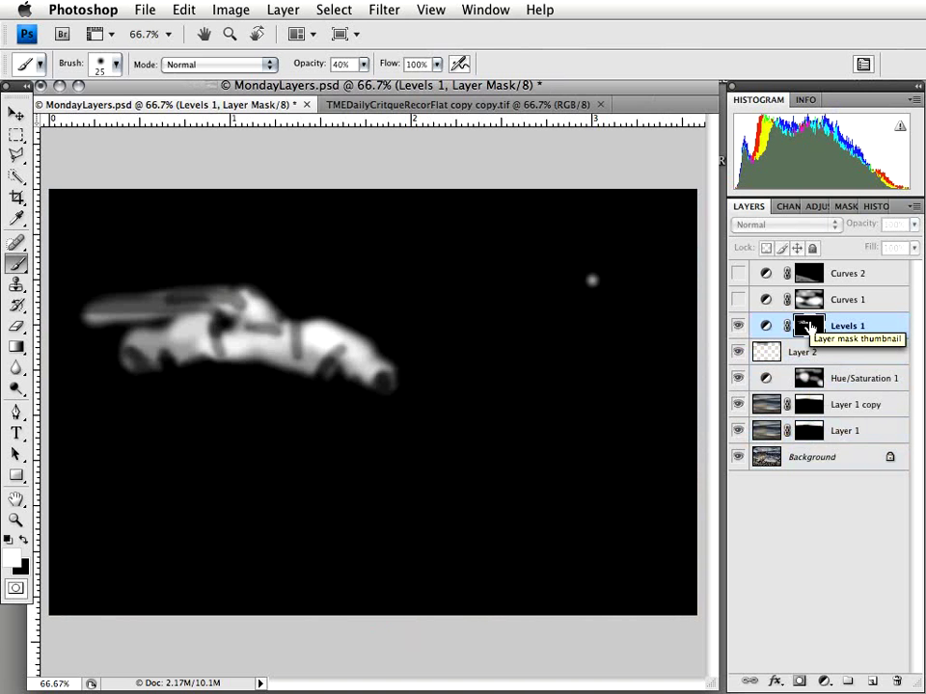
left_click(808, 327, "alt")
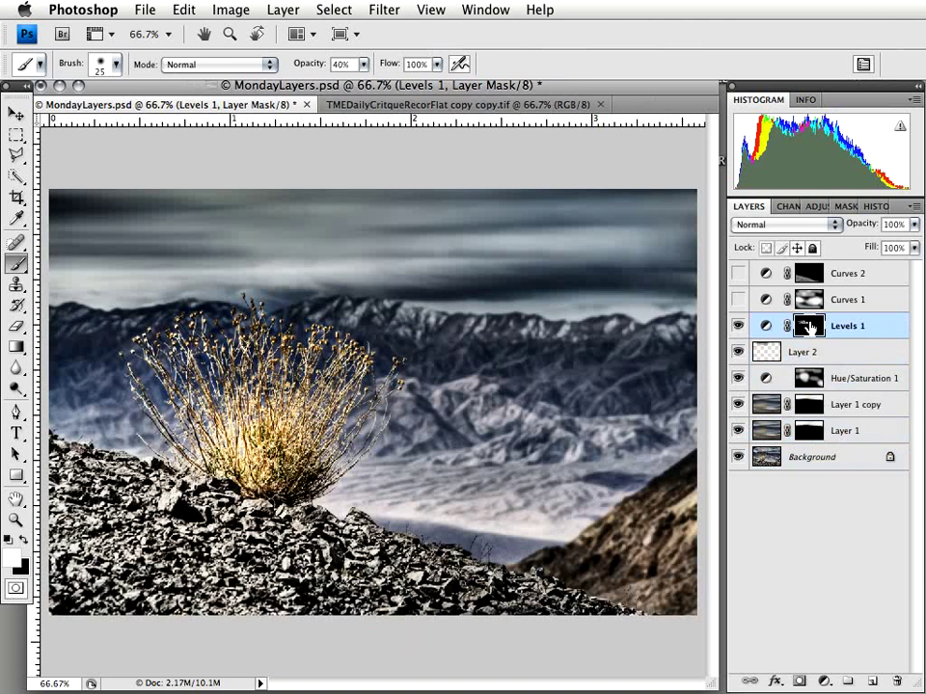
Toggle Curves 1 on and off to compare its effect, then turn on Curves 2.
left_click(737, 301)
left_click(737, 302)
left_click(738, 302)
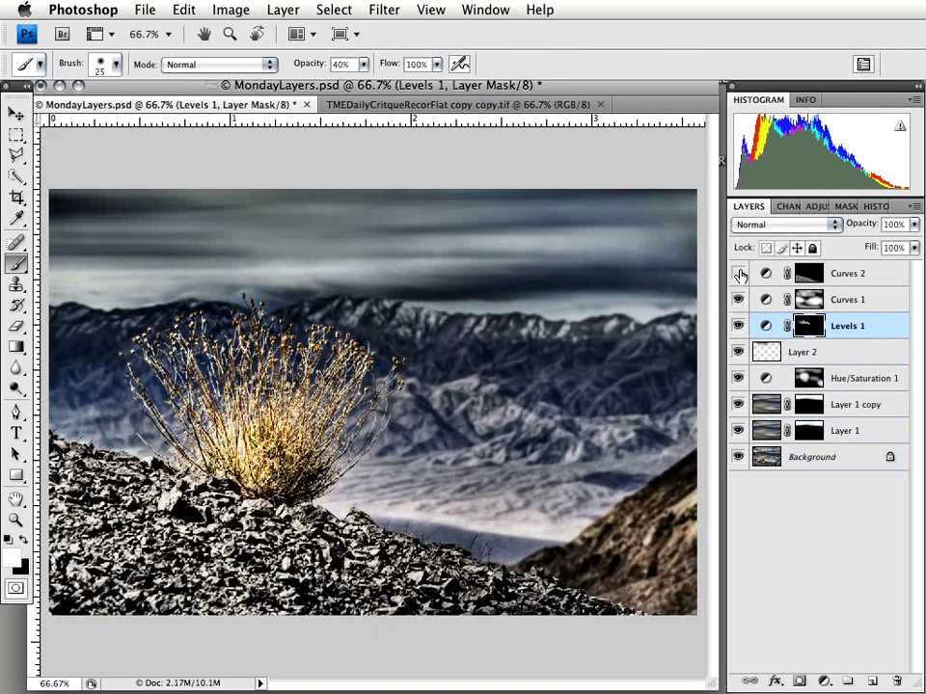
left_click(739, 274)
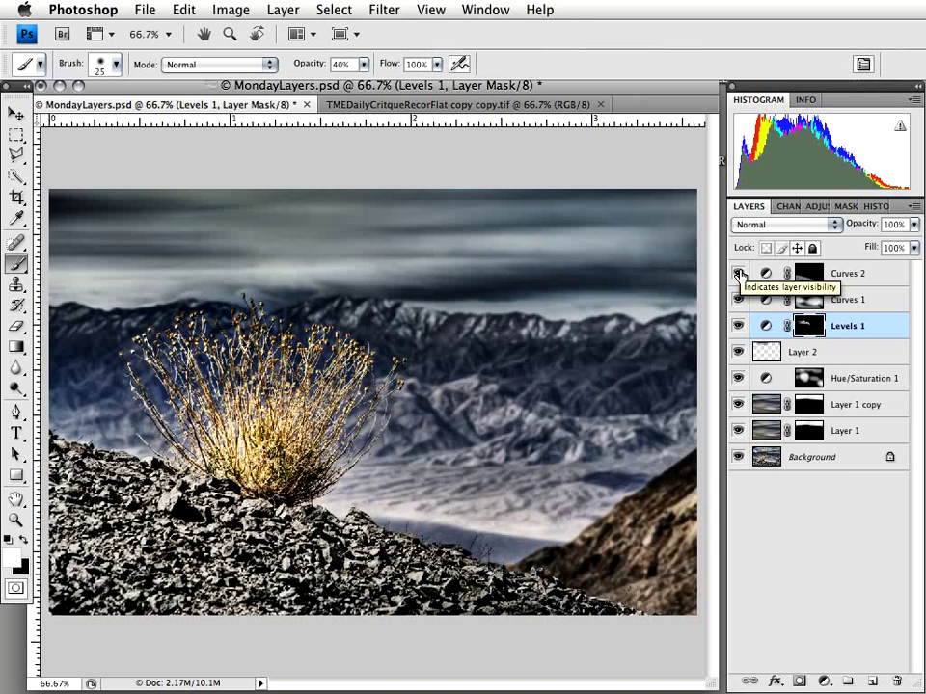
Compare the Background-only original against the adjusted version, then show the TMEDailyCritique title card.
left_click(739, 458, "alt")
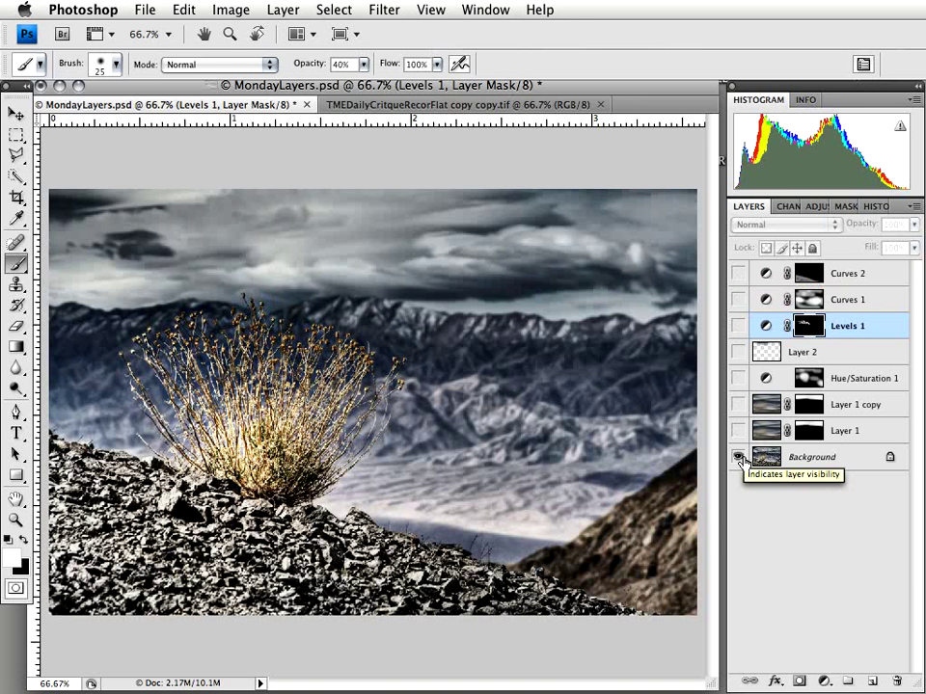
left_click(739, 458, "alt")
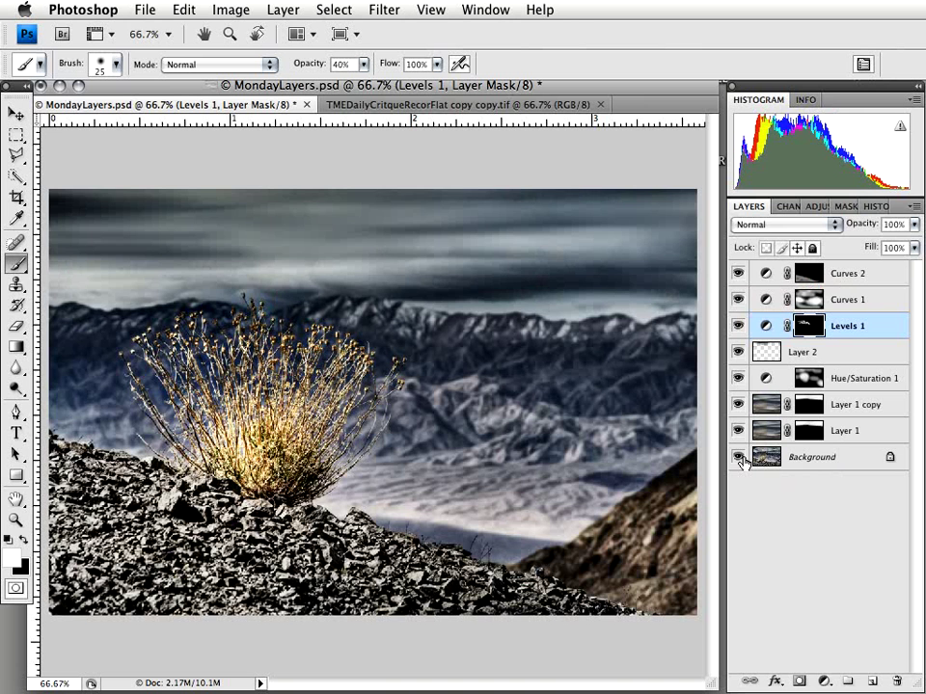
left_click(739, 458, "alt")
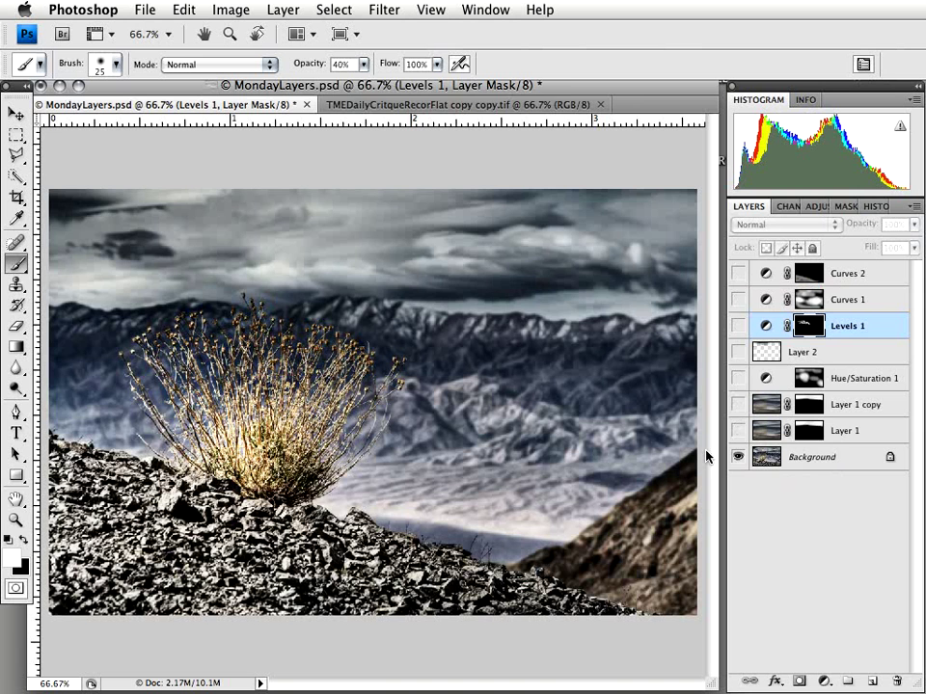
left_click(460, 105)
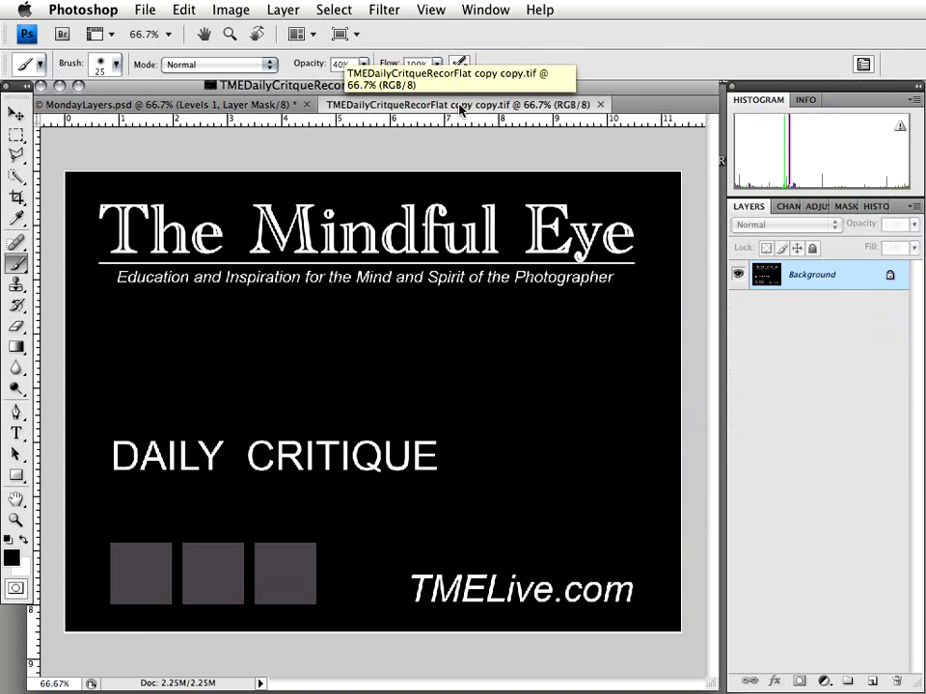